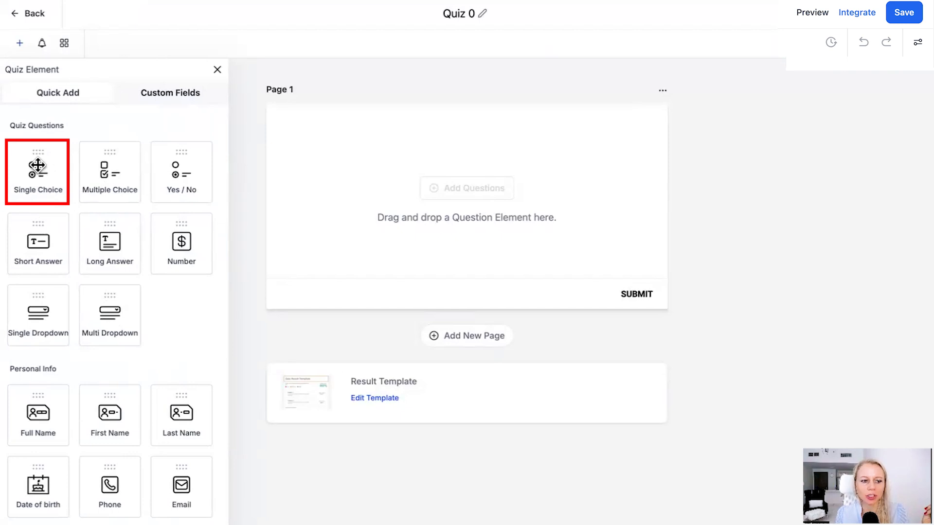
- Add a Single Choice question and a Multiple Choice question to the quiz, each on its own page
{"action": "left_click_drag", "start_coordinate": [294, 173], "coordinate": [412, 175]}
{"action": "left_click_drag", "start_coordinate": [115, 200], "coordinate": [395, 155]}
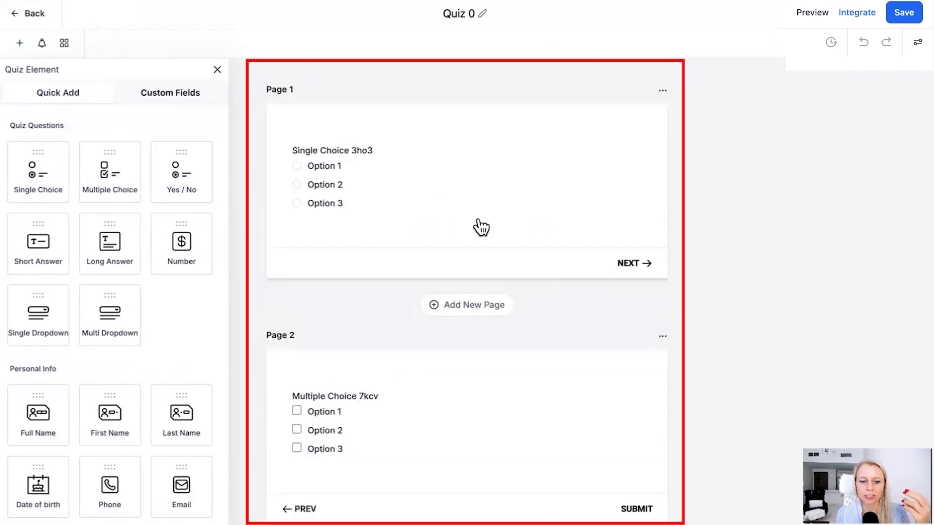
{"action": "scroll", "coordinate": [558, 268], "scroll_direction": "down", "scroll_amount": 3}
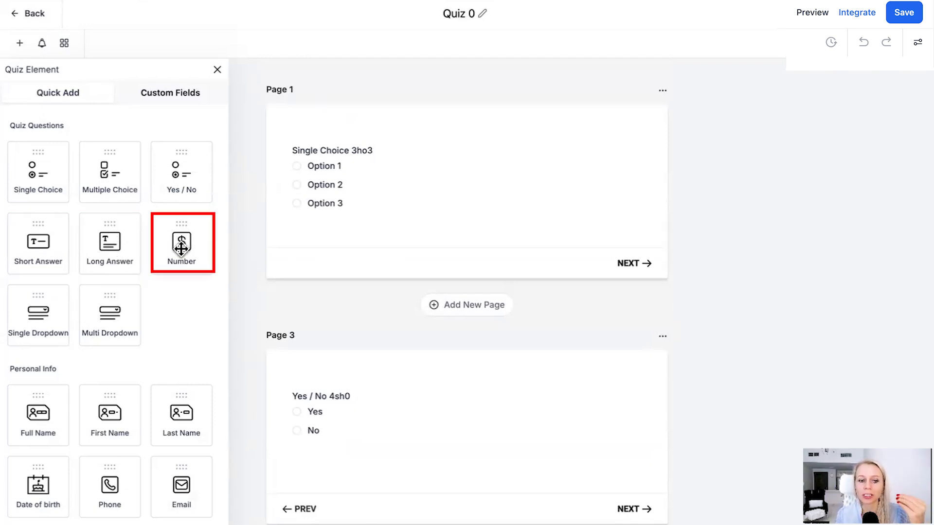
- Add a Number question to the quiz and make it required but not hidden
{"action": "left_click_drag", "start_coordinate": [171, 243], "coordinate": [366, 258]}
{"action": "scroll", "coordinate": [413, 358], "scroll_direction": "down", "scroll_amount": 3}
{"action": "left_click", "coordinate": [328, 266]}
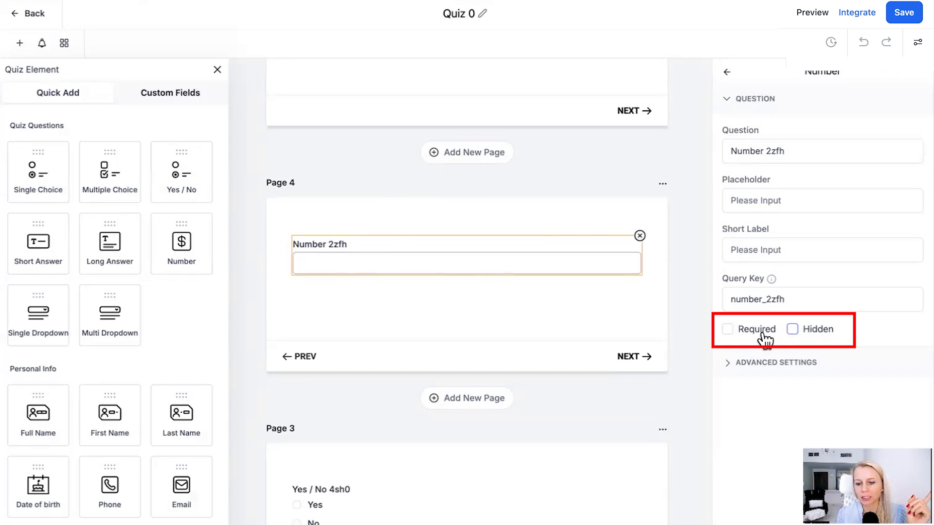
{"action": "left_click", "coordinate": [727, 329]}
{"action": "left_click", "coordinate": [762, 330]}
{"action": "left_click", "coordinate": [792, 329]}
{"action": "left_click", "coordinate": [791, 330]}
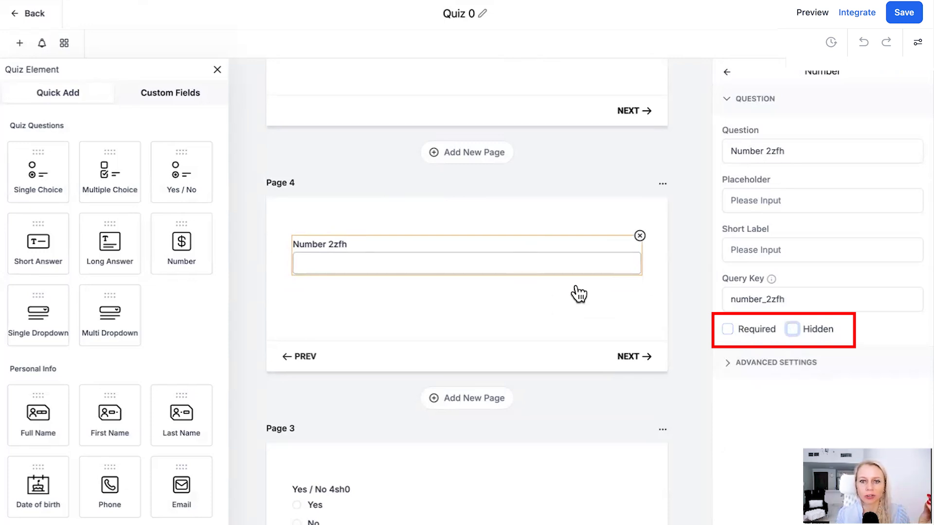
{"action": "left_click", "coordinate": [728, 329]}
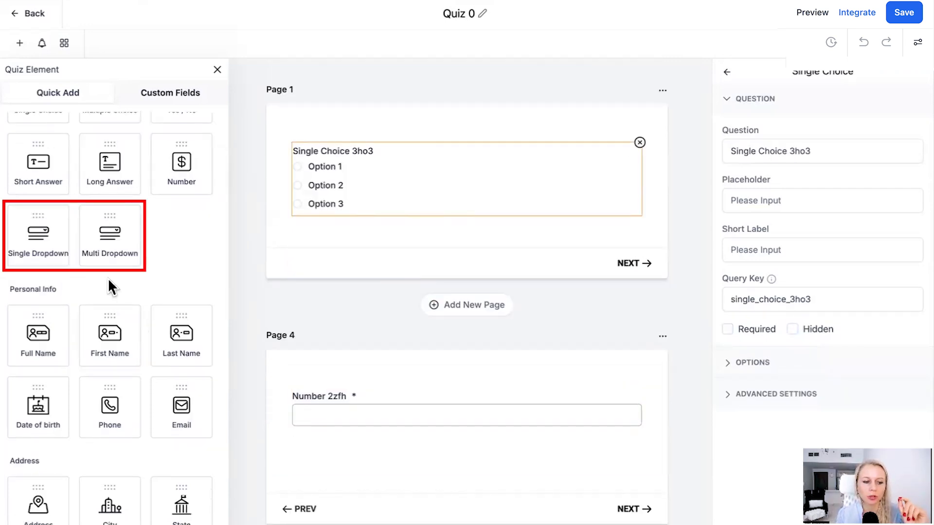
- Add the Full Name and Email personal info fields to the quiz as new pages
{"action": "scroll", "coordinate": [107, 243], "scroll_direction": "down", "scroll_amount": 3}
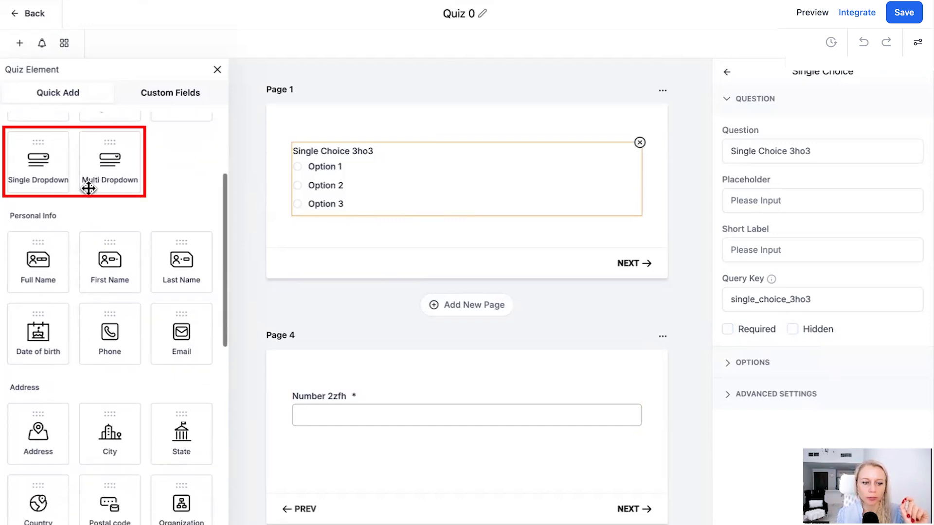
{"action": "scroll", "coordinate": [290, 282], "scroll_direction": "down", "scroll_amount": 10}
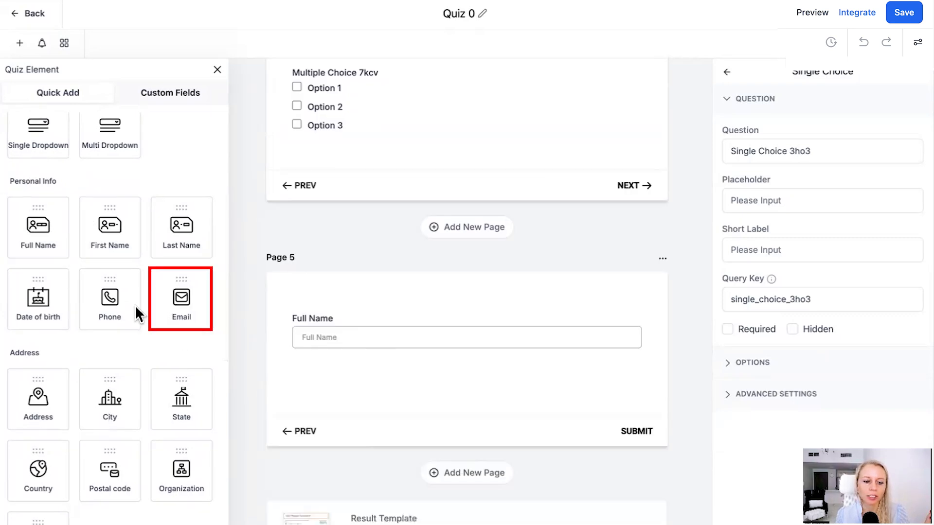
{"action": "left_click_drag", "start_coordinate": [137, 308], "coordinate": [456, 404]}
{"action": "scroll", "coordinate": [467, 406], "scroll_direction": "down", "scroll_amount": 5}
{"action": "scroll", "coordinate": [490, 352], "scroll_direction": "down", "scroll_amount": 6}
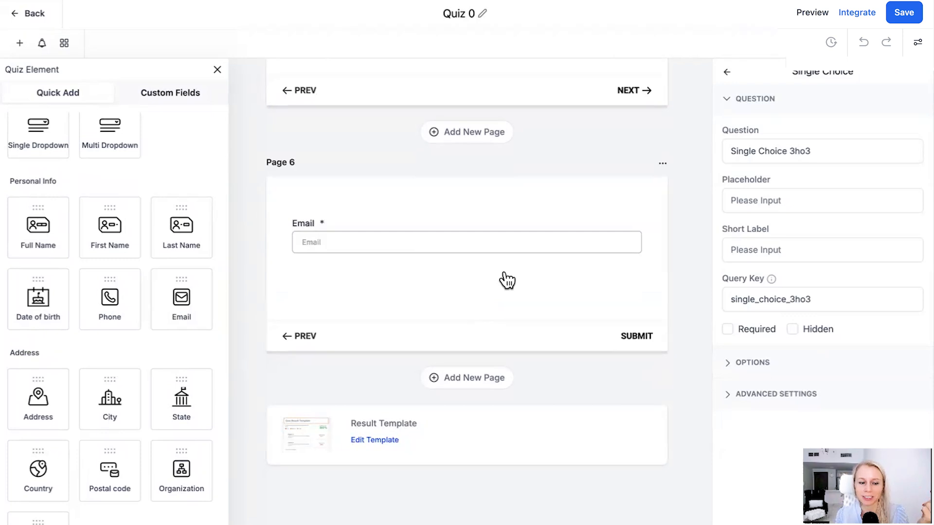
- Add a Date Picker element to the quiz on its own page after the Email page
{"action": "scroll", "coordinate": [180, 290], "scroll_direction": "down", "scroll_amount": 5}
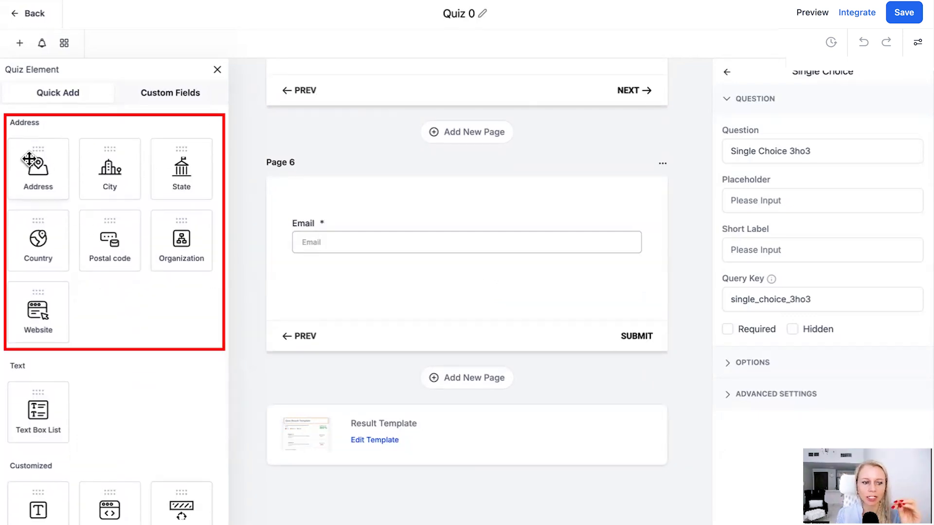
{"action": "scroll", "coordinate": [125, 387], "scroll_direction": "down", "scroll_amount": 4}
{"action": "scroll", "coordinate": [83, 347], "scroll_direction": "down", "scroll_amount": 1}
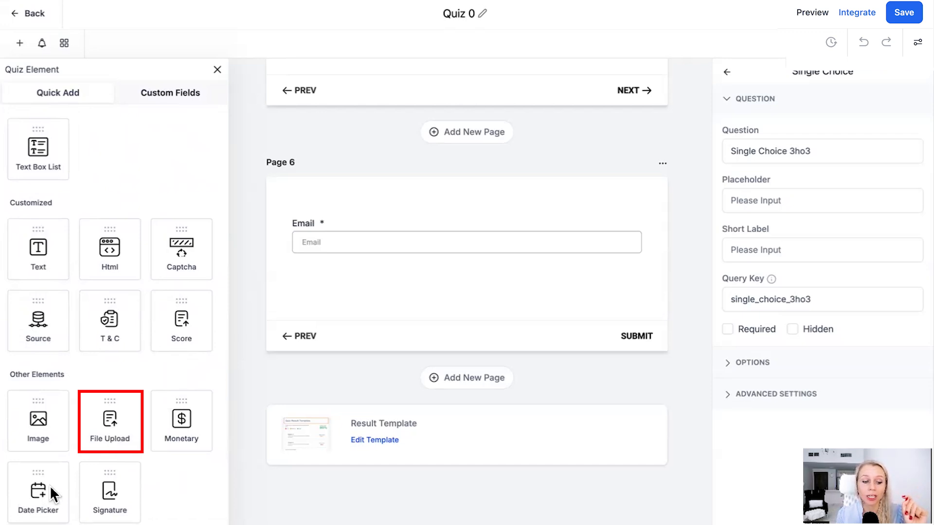
{"action": "left_click_drag", "start_coordinate": [44, 498], "coordinate": [414, 350]}
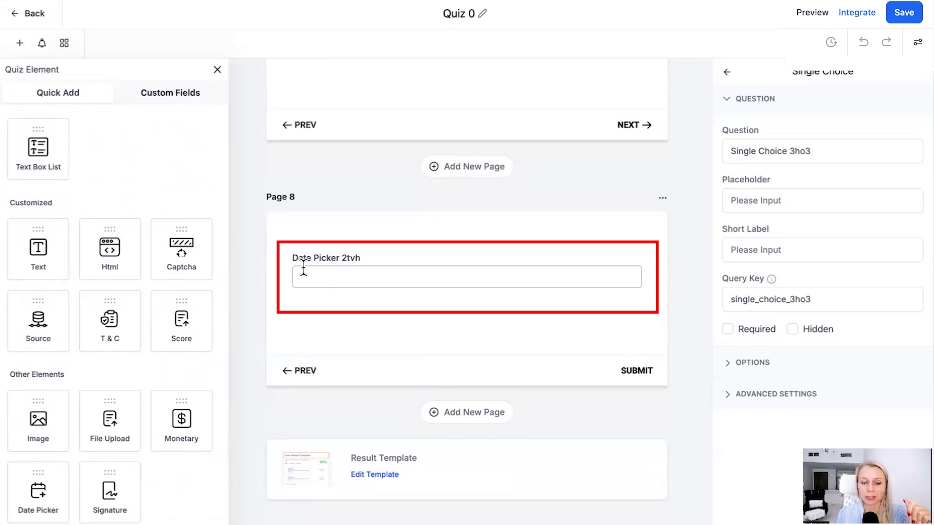
- Look through the available custom fields and the object types they can be filtered by
{"action": "left_click", "coordinate": [157, 97]}
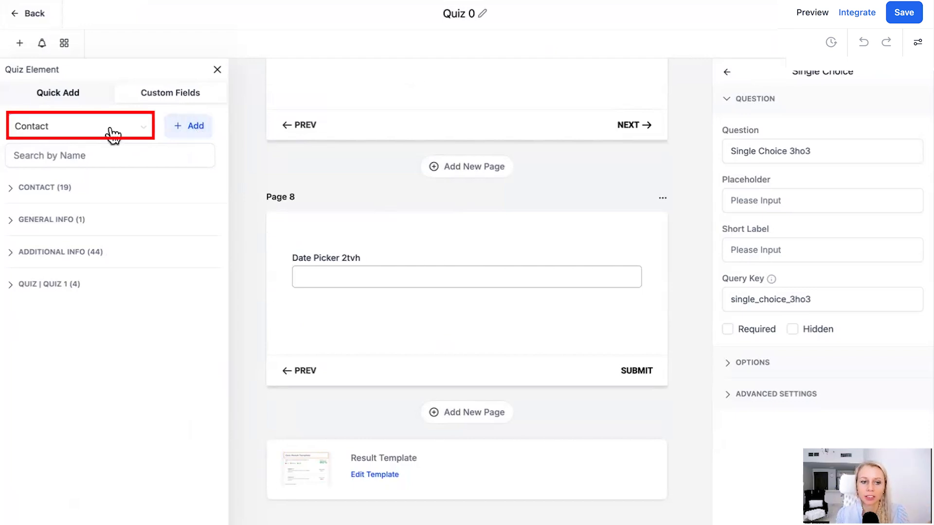
{"action": "left_click", "coordinate": [136, 127]}
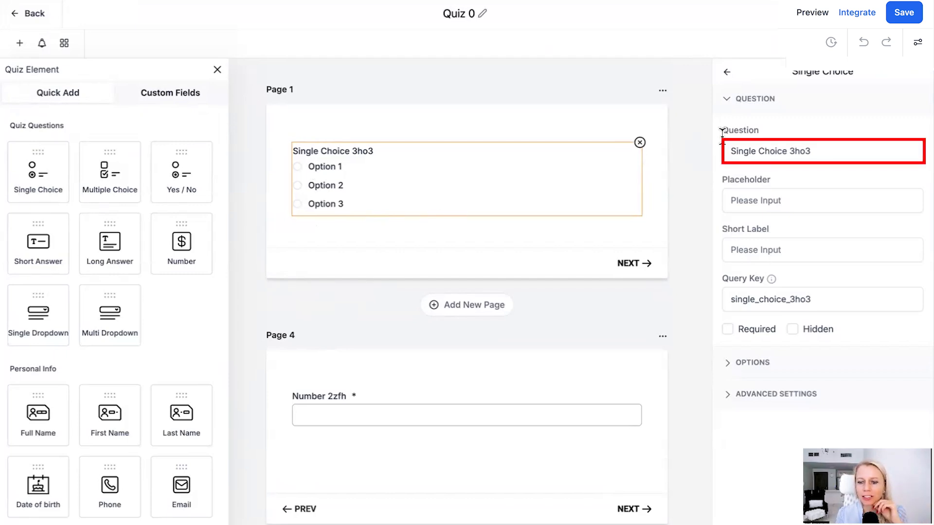
- Rename the single choice question on Page 1 to "Single Choice" and show its answer option settings
{"action": "left_click_drag", "start_coordinate": [787, 152], "coordinate": [836, 150]}
{"action": "key", "text": "BackSpace"}
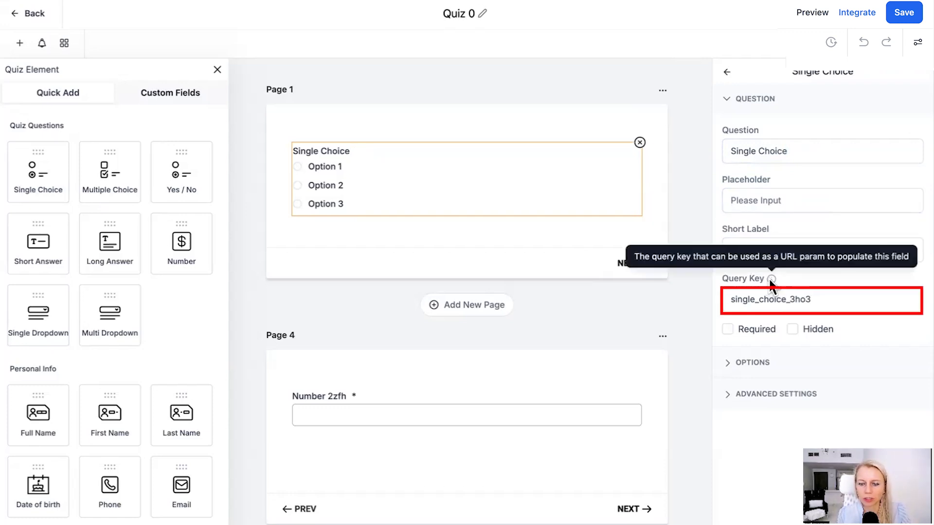
{"action": "left_click", "coordinate": [756, 368]}
{"action": "scroll", "coordinate": [786, 379], "scroll_direction": "down", "scroll_amount": 5}
{"action": "scroll", "coordinate": [785, 379], "scroll_direction": "down", "scroll_amount": 1}
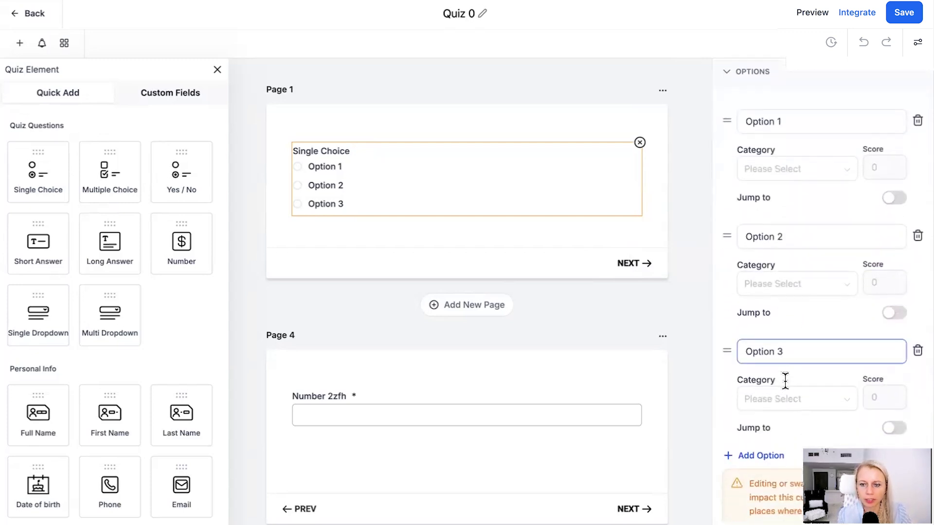
- Set Option 1's category to Overall Only and its score to 1
{"action": "left_click", "coordinate": [773, 174]}
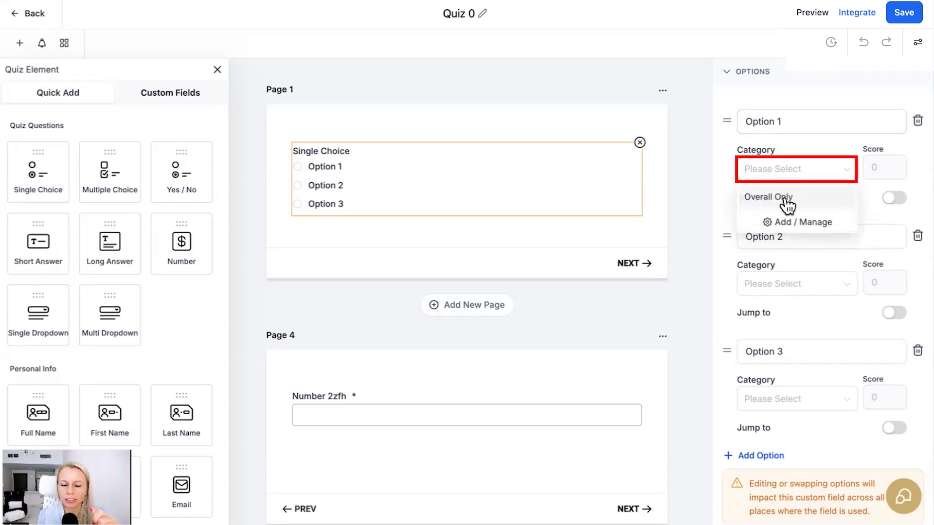
{"action": "left_click", "coordinate": [784, 199]}
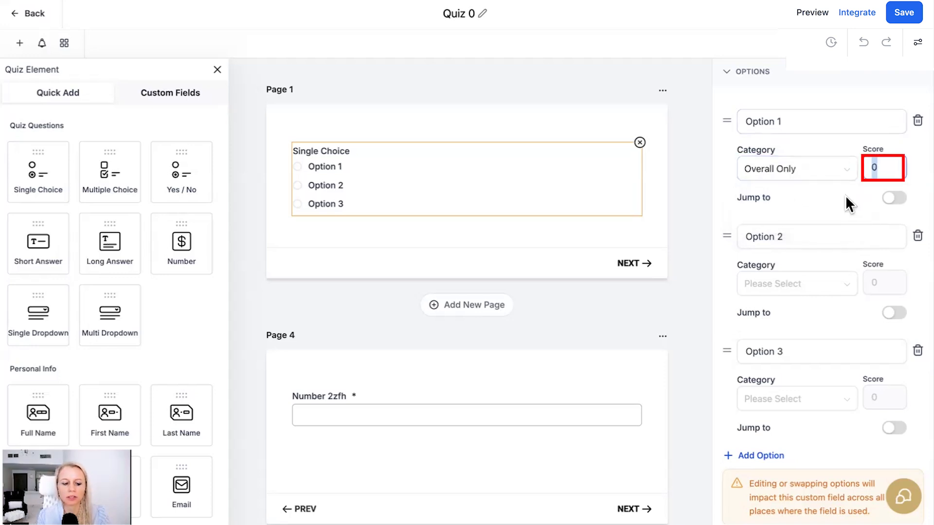
{"action": "type", "text": "1"}
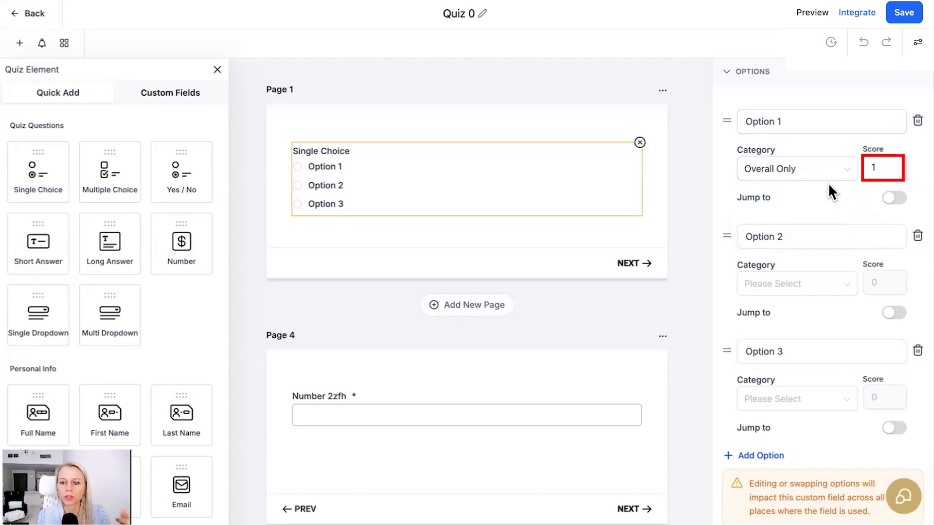
{"action": "left_click", "coordinate": [397, 171]}
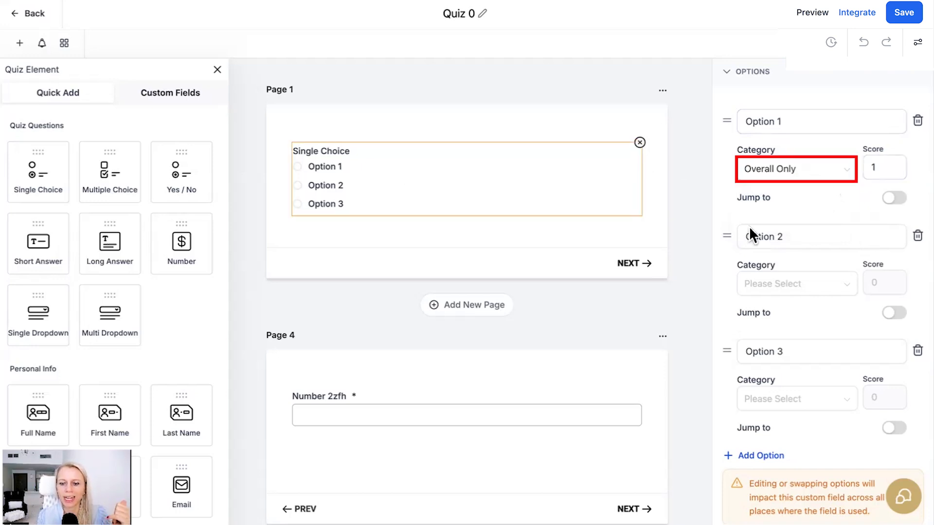
- Add the scoring categories Fit, Unfit and Average alongside Overall Only
{"action": "left_click", "coordinate": [775, 178]}
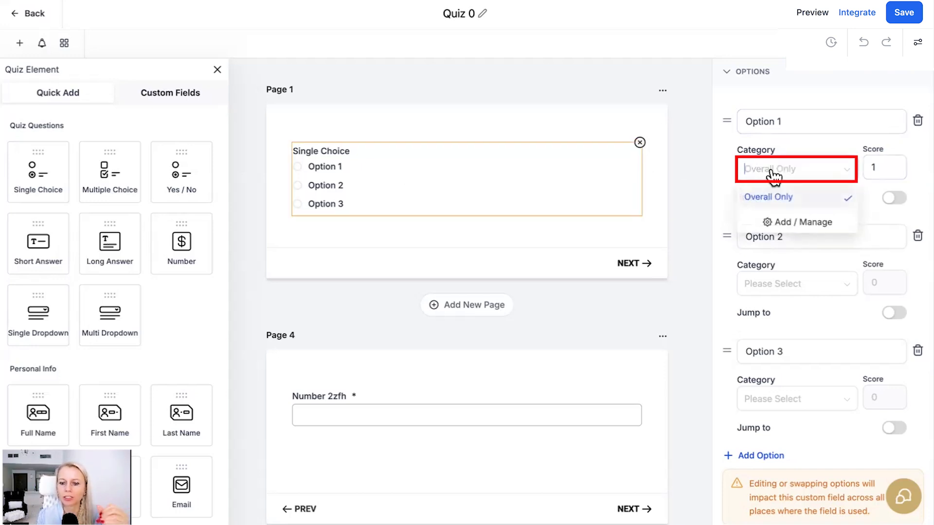
{"action": "left_click", "coordinate": [792, 224]}
{"action": "left_click_drag", "start_coordinate": [403, 253], "coordinate": [346, 254]}
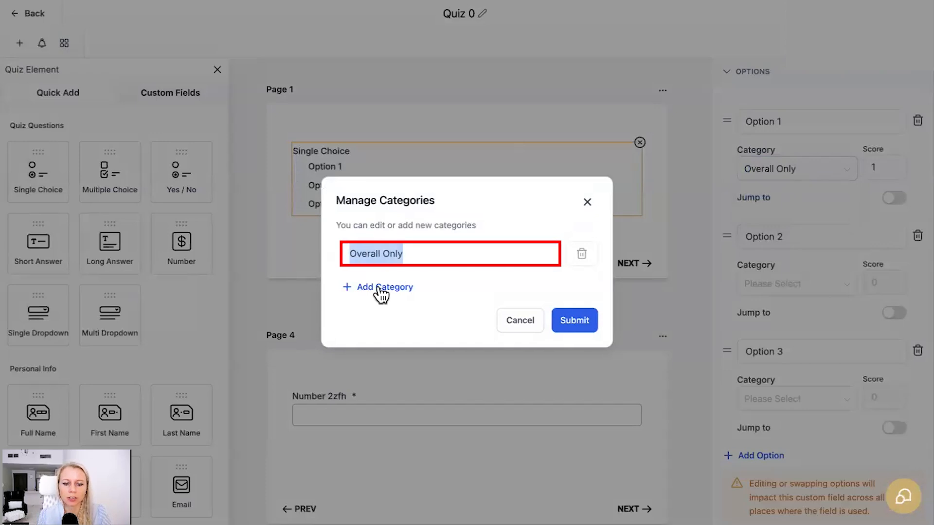
{"action": "left_click", "coordinate": [402, 292]}
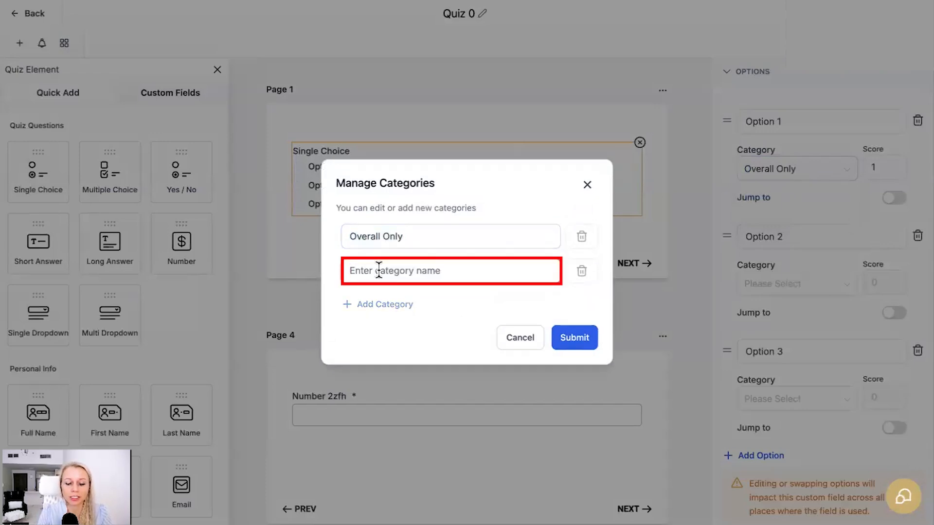
{"action": "type", "text": "Fit"}
{"action": "left_click", "coordinate": [369, 304]}
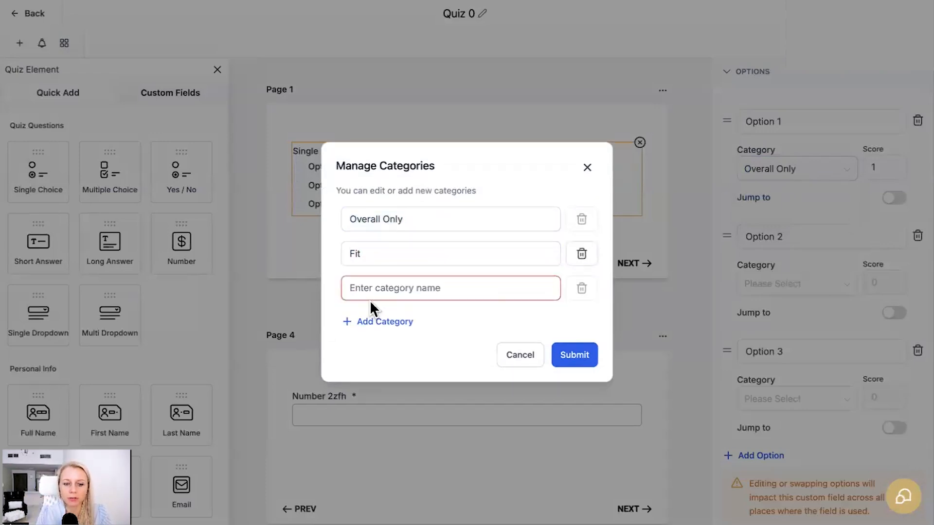
{"action": "type", "text": "Unfi"}
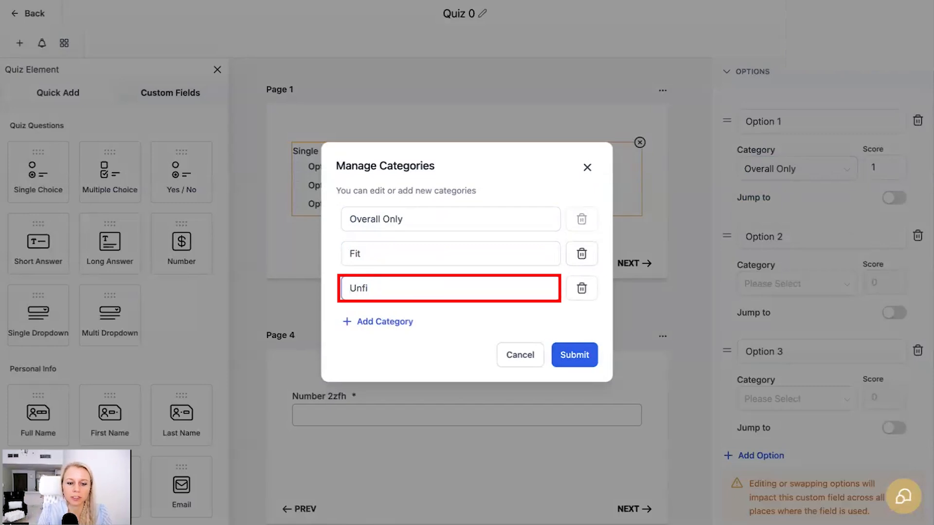
{"action": "type", "text": "t"}
{"action": "left_click", "coordinate": [384, 321]}
{"action": "type", "text": "Ave"}
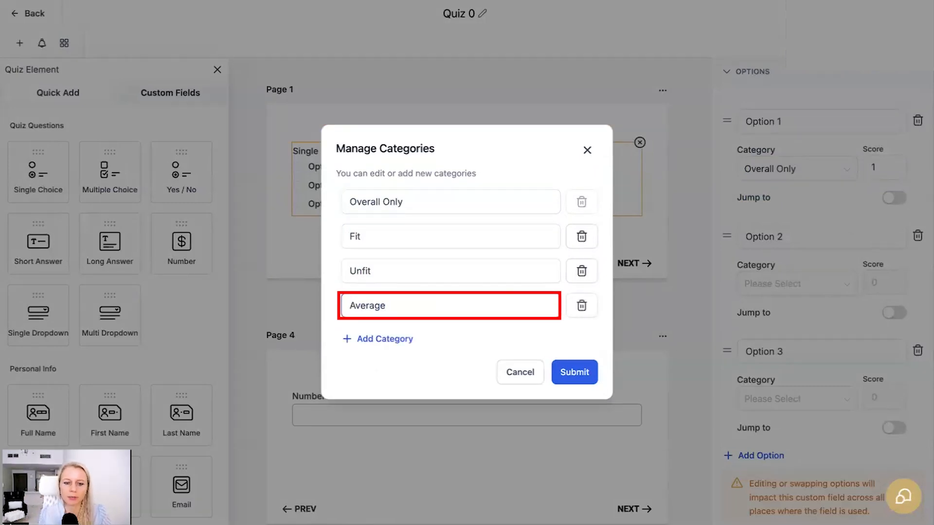
{"action": "type", "text": "rage"}
{"action": "left_click", "coordinate": [564, 373]}
- Assign Option 1 the category Fit with a score of 2, and turn on its jump to Next Question
{"action": "left_click", "coordinate": [788, 168]}
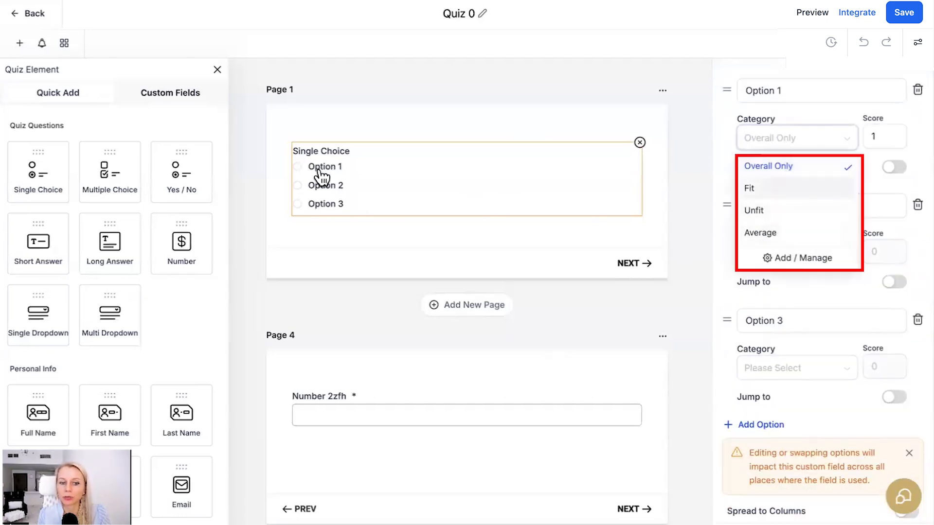
{"action": "left_click", "coordinate": [773, 189]}
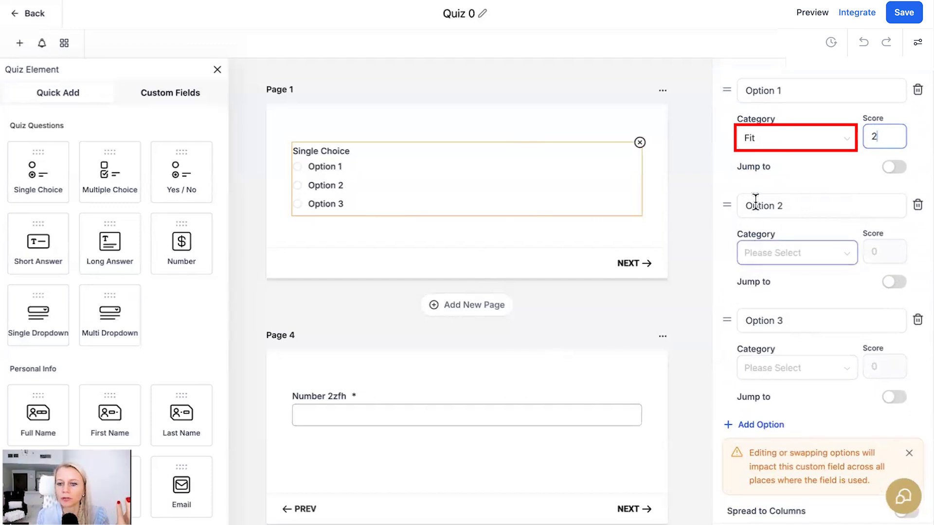
{"action": "left_click", "coordinate": [897, 170]}
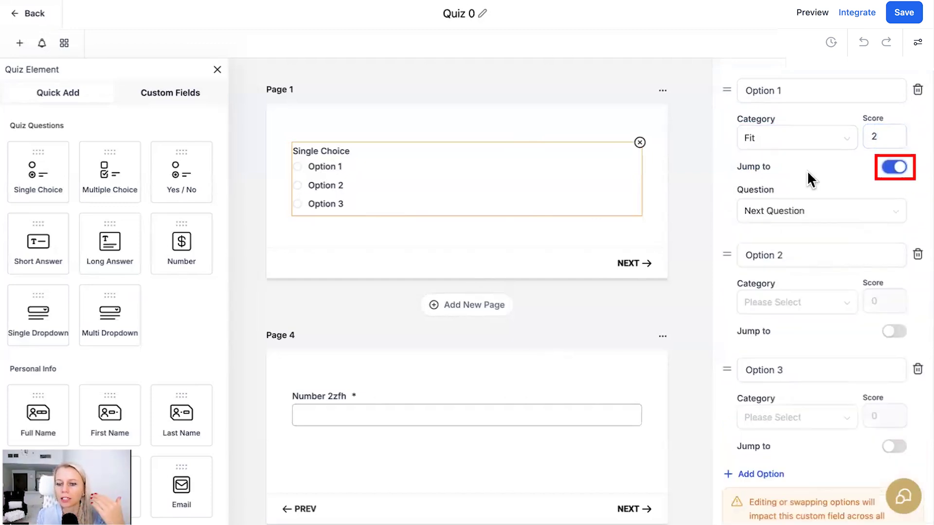
{"action": "left_click", "coordinate": [803, 219]}
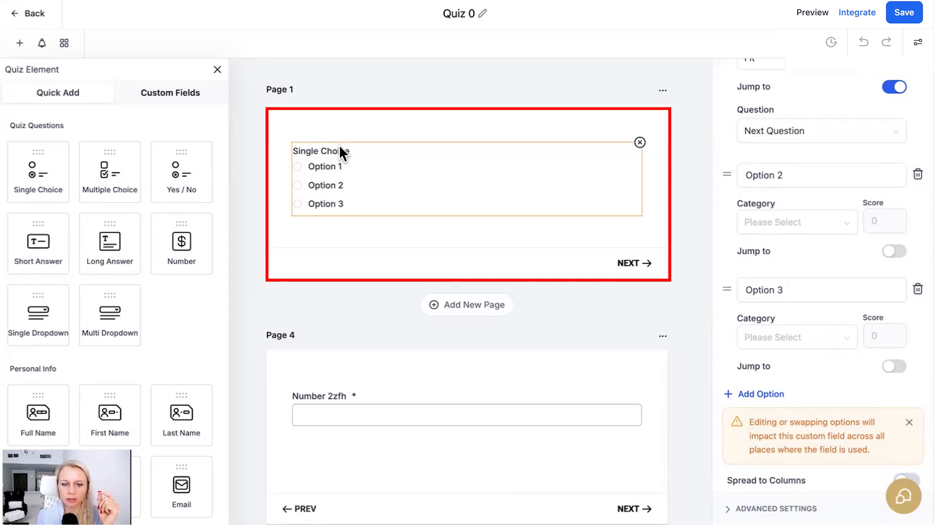
- Try spreading the answer options over 3 columns and 1 column, and turn the column layout off
{"action": "left_click", "coordinate": [906, 480]}
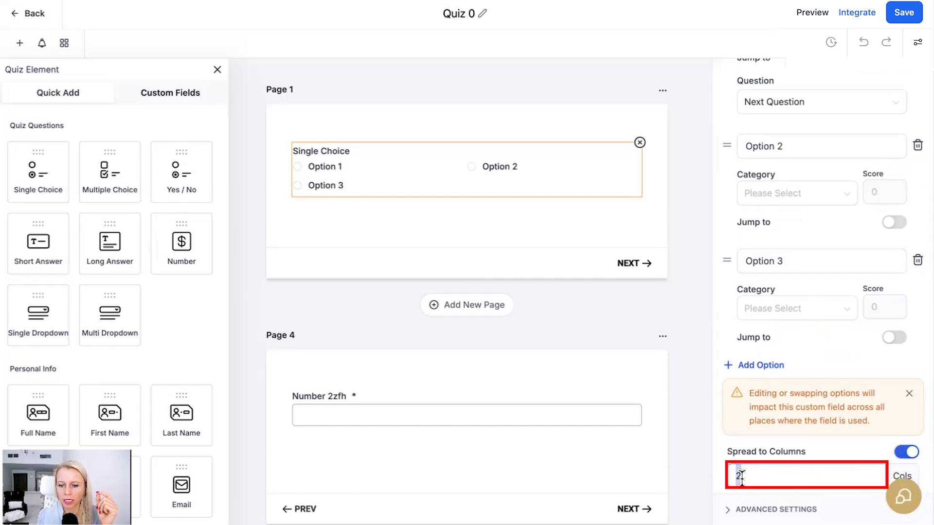
{"action": "type", "text": "3"}
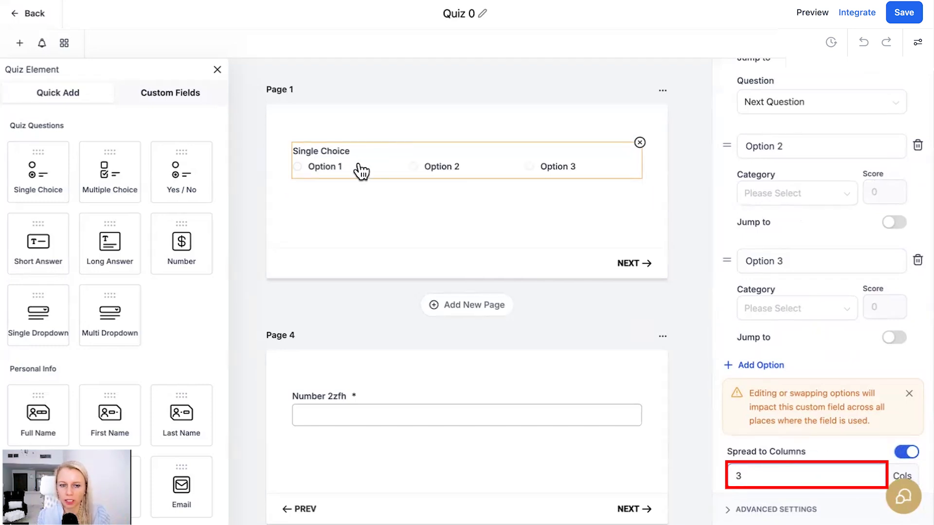
{"action": "key", "text": "BackSpace"}
{"action": "type", "text": "1"}
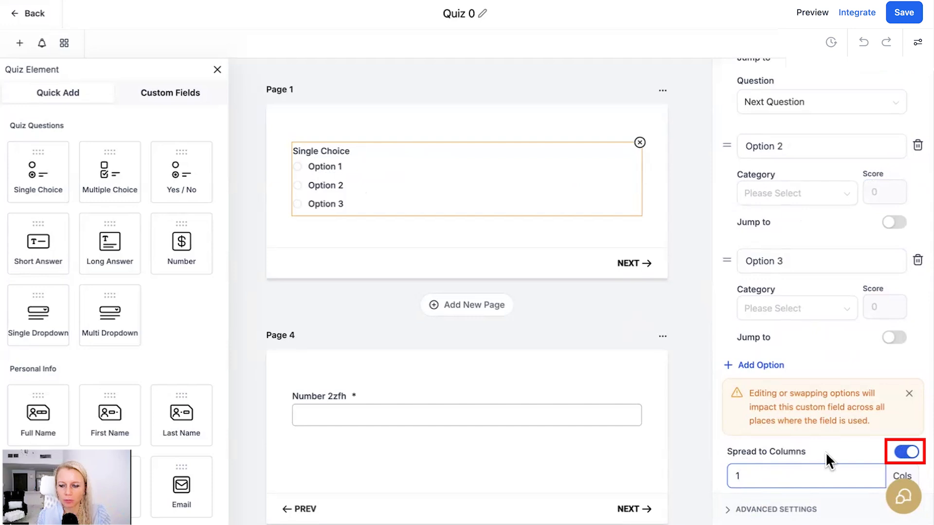
{"action": "left_click", "coordinate": [896, 452]}
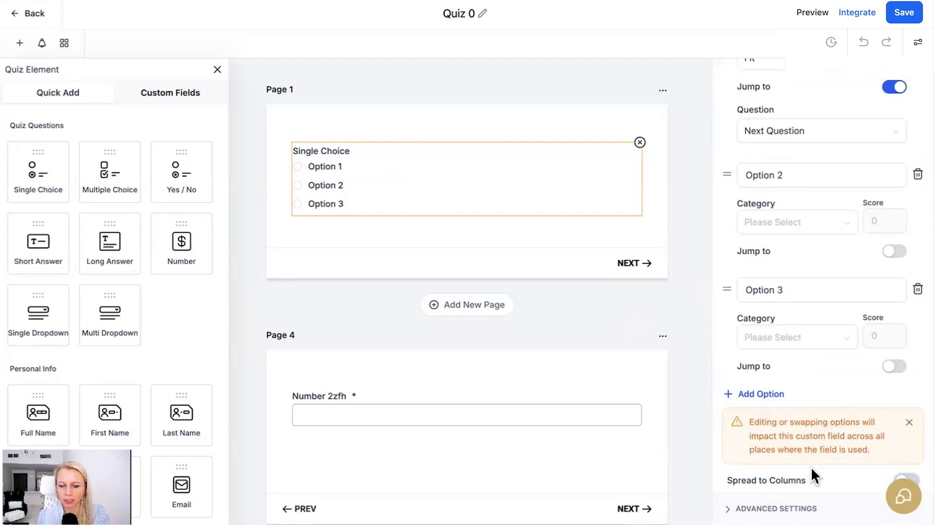
- Add a fourth, unlabelled answer option to the Single Choice question
{"action": "left_click", "coordinate": [762, 395]}
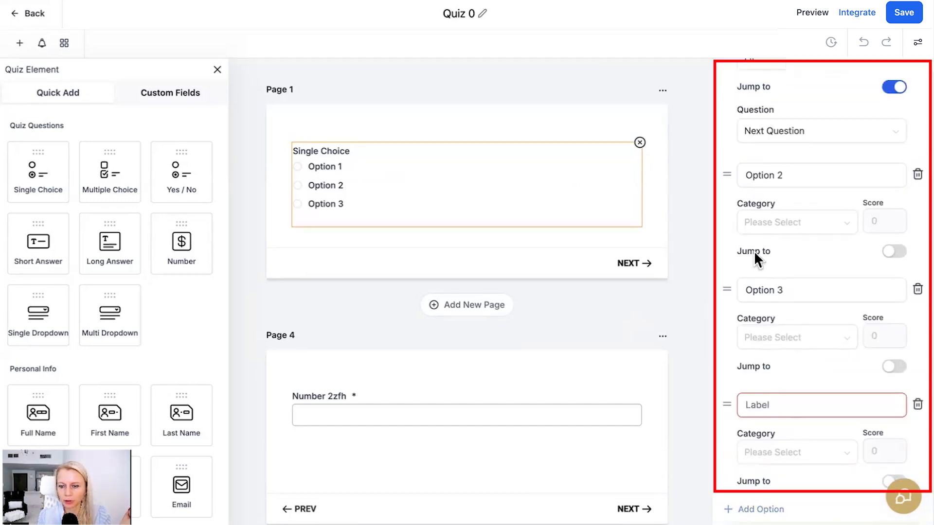
{"action": "scroll", "coordinate": [753, 251], "scroll_direction": "up", "scroll_amount": 2}
{"action": "scroll", "coordinate": [788, 347], "scroll_direction": "up", "scroll_amount": 3}
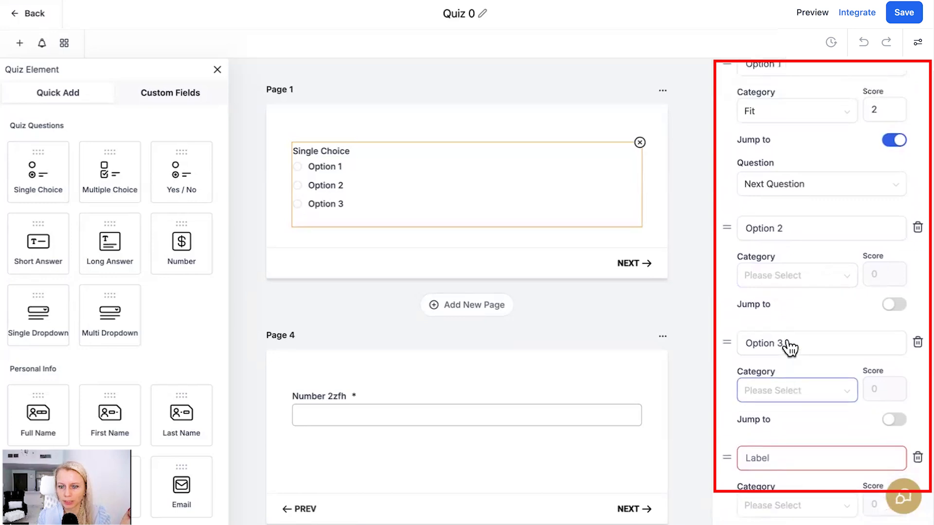
- Label the question's four answer options Fit, Average, Unfit and Additional option
{"action": "left_click_drag", "start_coordinate": [781, 122], "coordinate": [723, 127]}
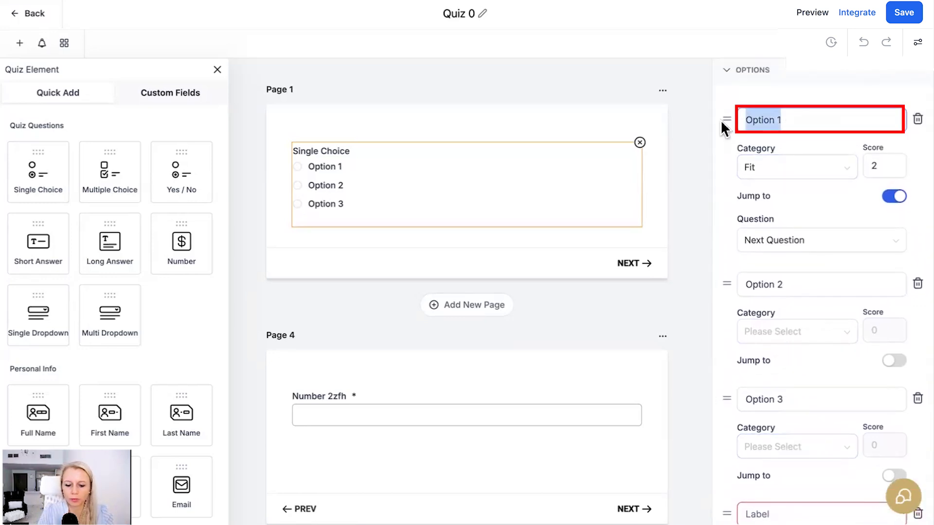
{"action": "type", "text": "Fit"}
{"action": "left_click_drag", "start_coordinate": [781, 286], "coordinate": [710, 294]}
{"action": "type", "text": "Average"}
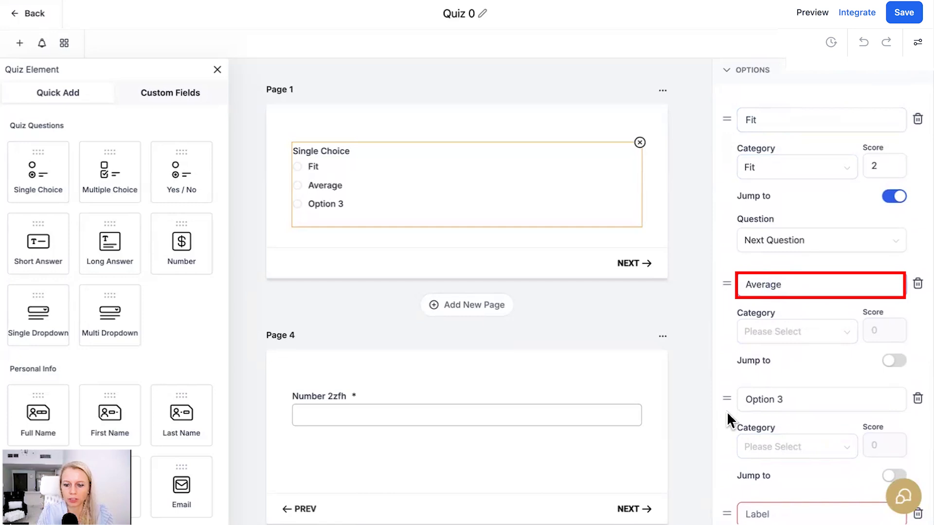
{"action": "left_click_drag", "start_coordinate": [740, 400], "coordinate": [780, 399]}
{"action": "type", "text": "un"}
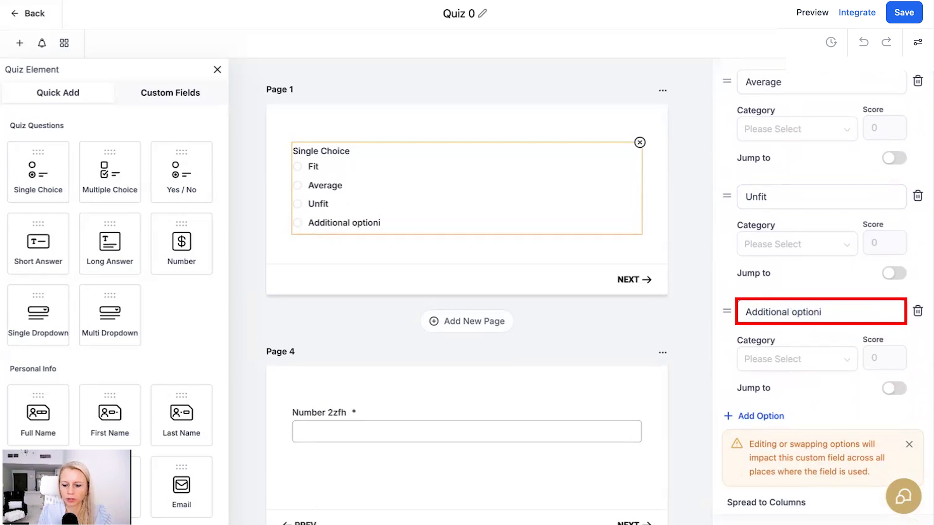
- Enter "How fit are you?" as the single choice question's custom field name and question text
{"action": "scroll", "coordinate": [777, 513], "scroll_direction": "down", "scroll_amount": 1}
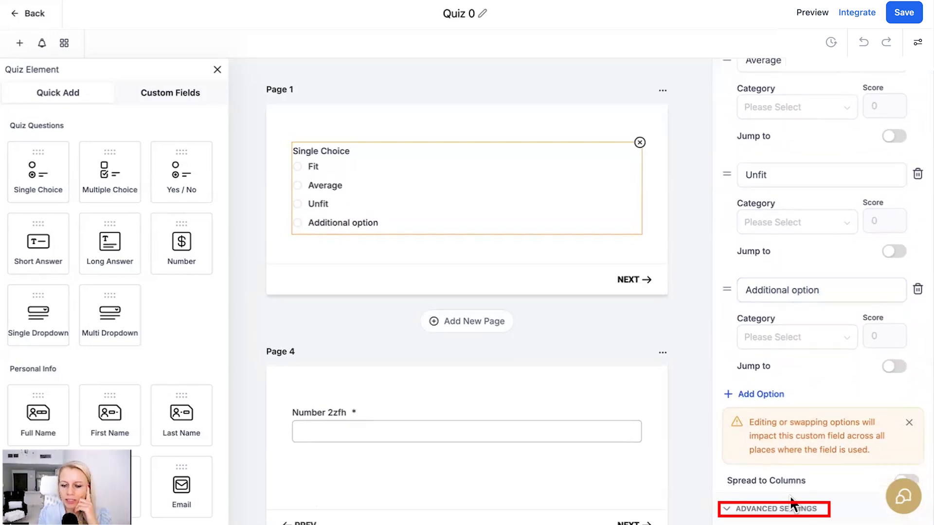
{"action": "left_click", "coordinate": [777, 512]}
{"action": "left_click", "coordinate": [802, 462]}
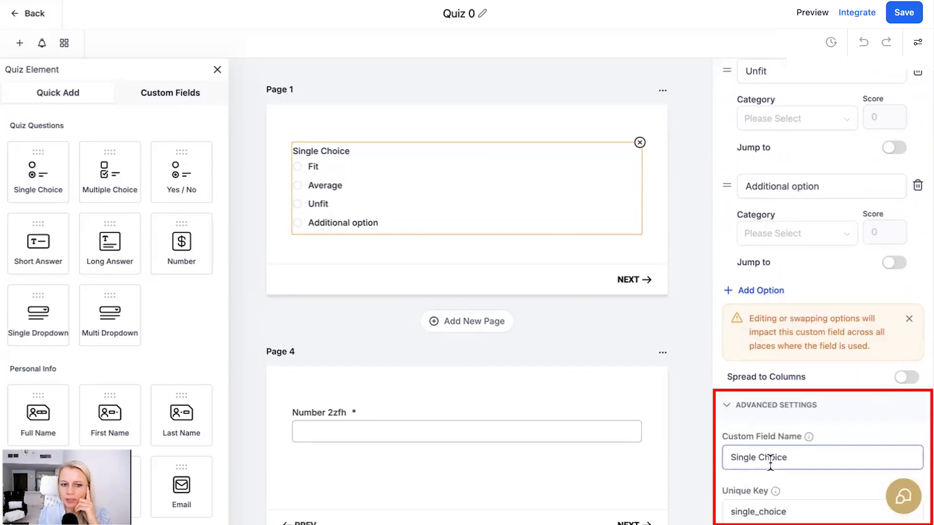
{"action": "left_click_drag", "start_coordinate": [798, 457], "coordinate": [702, 464]}
{"action": "type", "text": "How fit are you"}
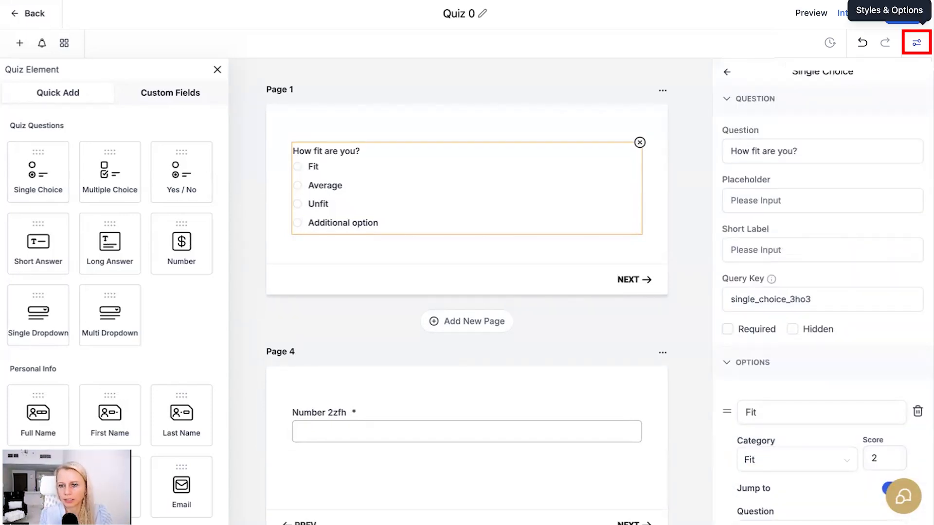
- Open the quiz's style settings and expand the footer section below the layout options
{"action": "left_click", "coordinate": [916, 43]}
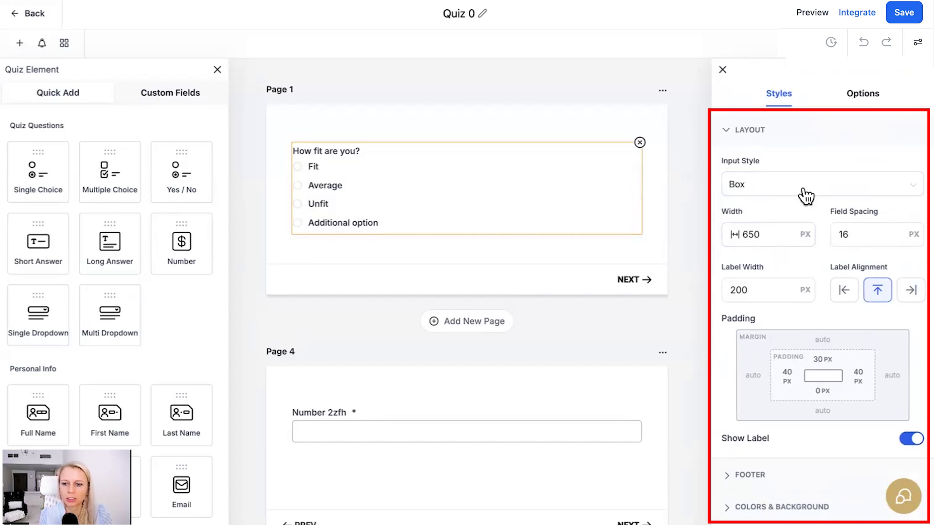
{"action": "scroll", "coordinate": [778, 229], "scroll_direction": "down", "scroll_amount": 2}
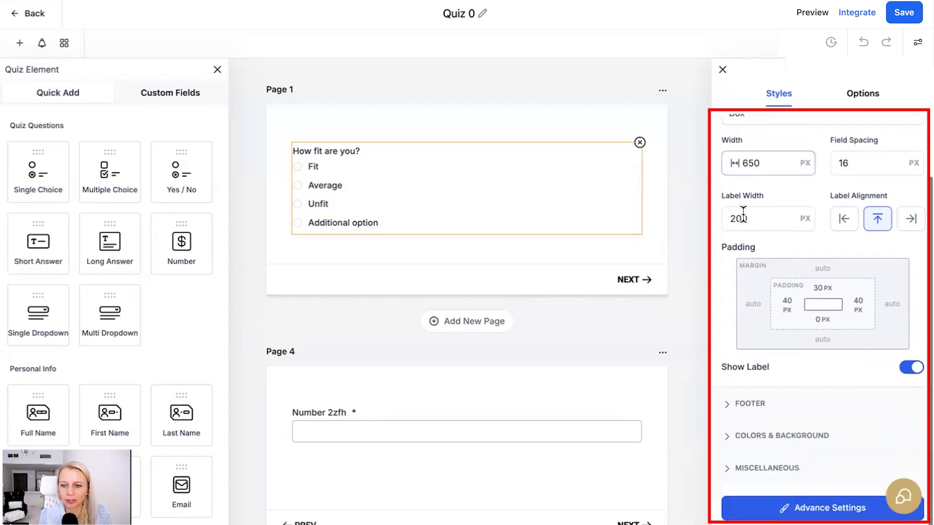
{"action": "left_click", "coordinate": [744, 403]}
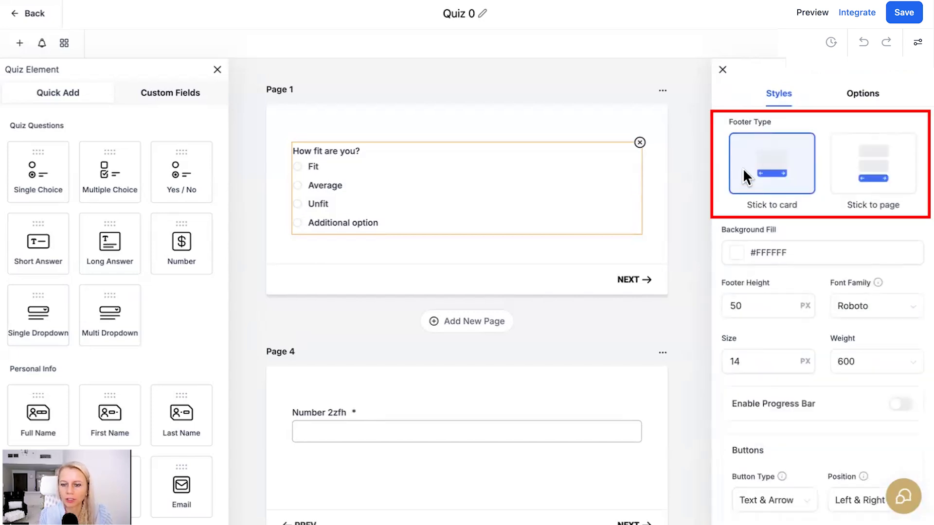
- Try the Stick to page footer type and return to Stick to card
{"action": "left_click_drag", "start_coordinate": [747, 206], "coordinate": [896, 204]}
{"action": "left_click", "coordinate": [897, 203]}
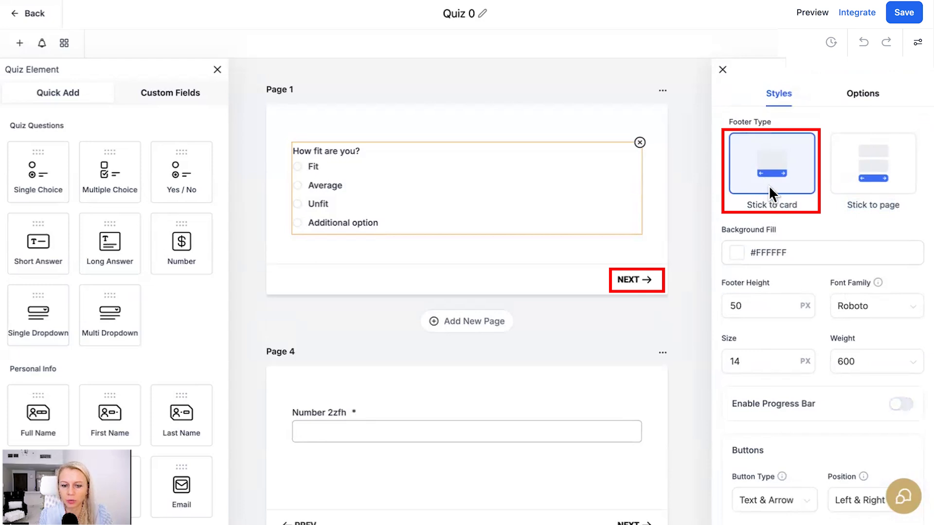
{"action": "left_click", "coordinate": [866, 168]}
- Set the footer buttons' text colour to red, #DE0F0FFF
{"action": "scroll", "coordinate": [586, 271], "scroll_direction": "down", "scroll_amount": 10}
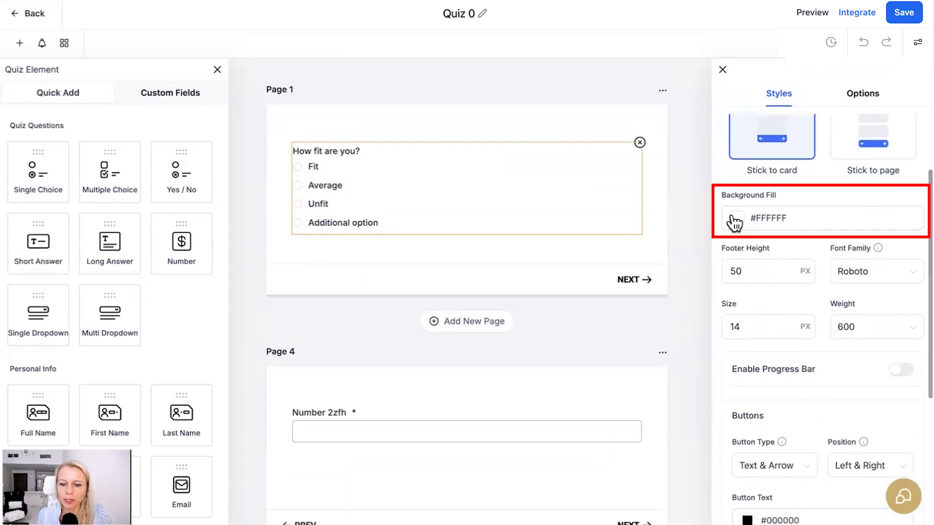
{"action": "scroll", "coordinate": [777, 271], "scroll_direction": "down", "scroll_amount": 2}
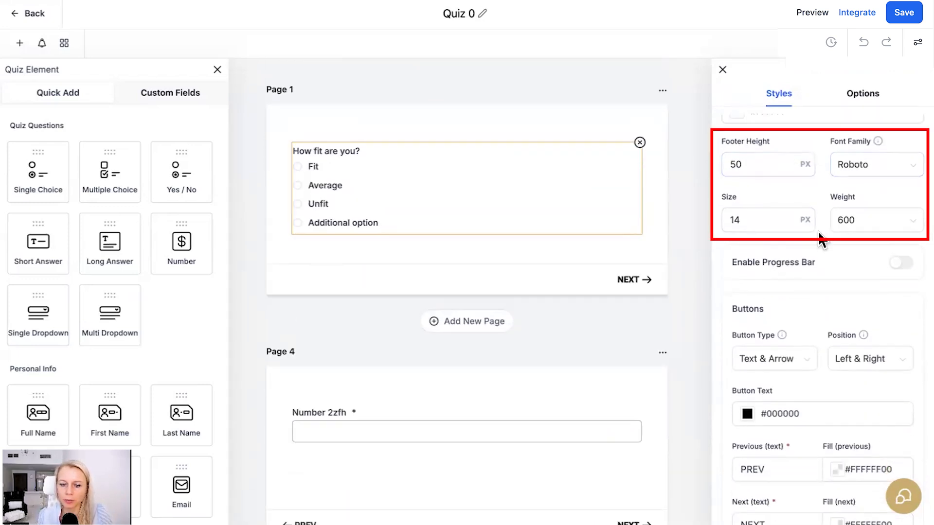
{"action": "scroll", "coordinate": [809, 303], "scroll_direction": "down", "scroll_amount": 3}
{"action": "left_click", "coordinate": [748, 264]}
{"action": "left_click_drag", "start_coordinate": [727, 314], "coordinate": [804, 294]}
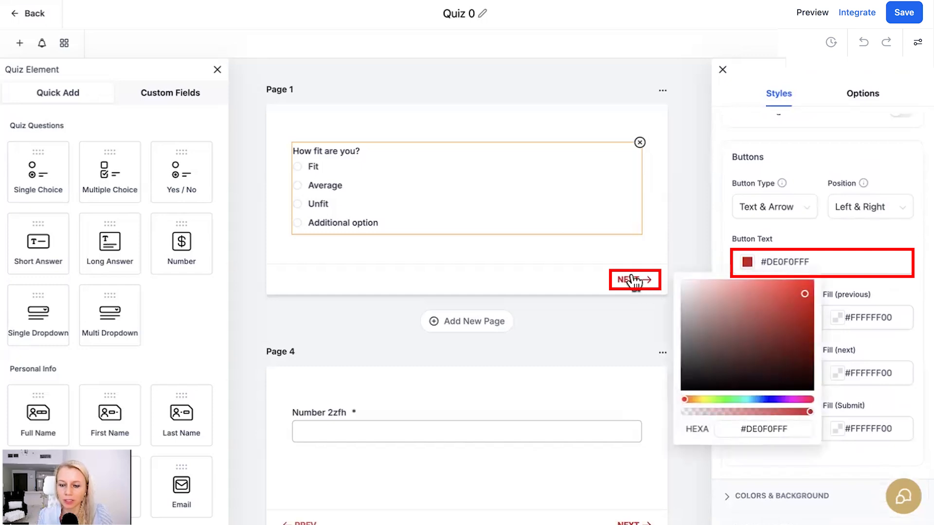
- Upload Untitled copy.jpg as the quiz's background image and close the quiz element list to reveal more of the canvas
{"action": "scroll", "coordinate": [759, 301], "scroll_direction": "down", "scroll_amount": 1}
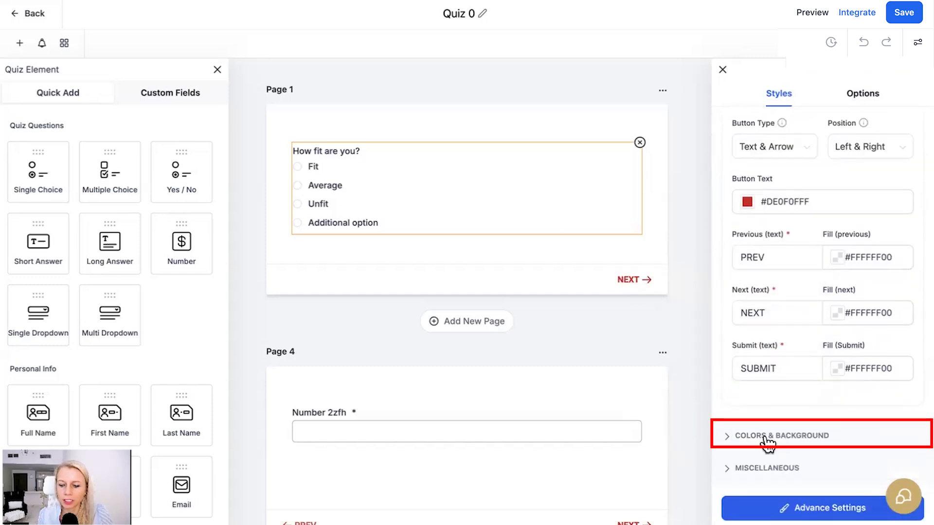
{"action": "left_click", "coordinate": [825, 441]}
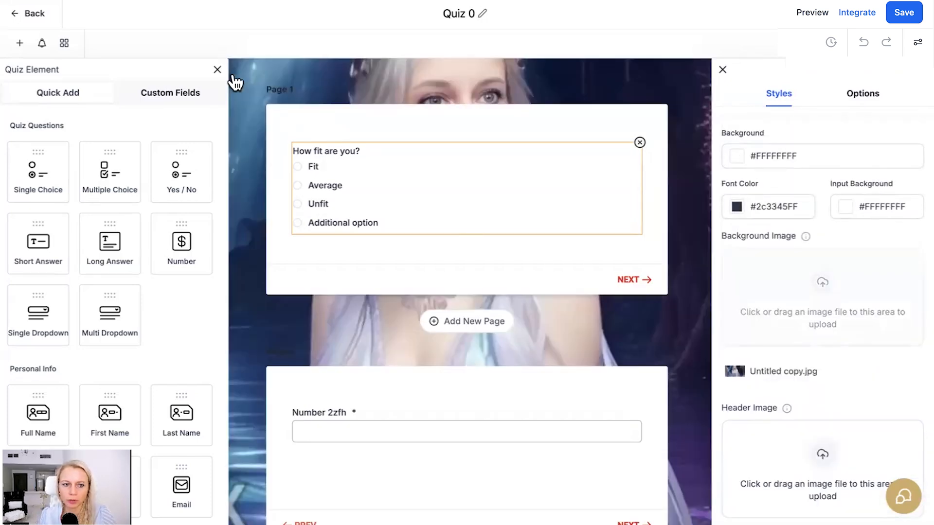
{"action": "left_click", "coordinate": [217, 69]}
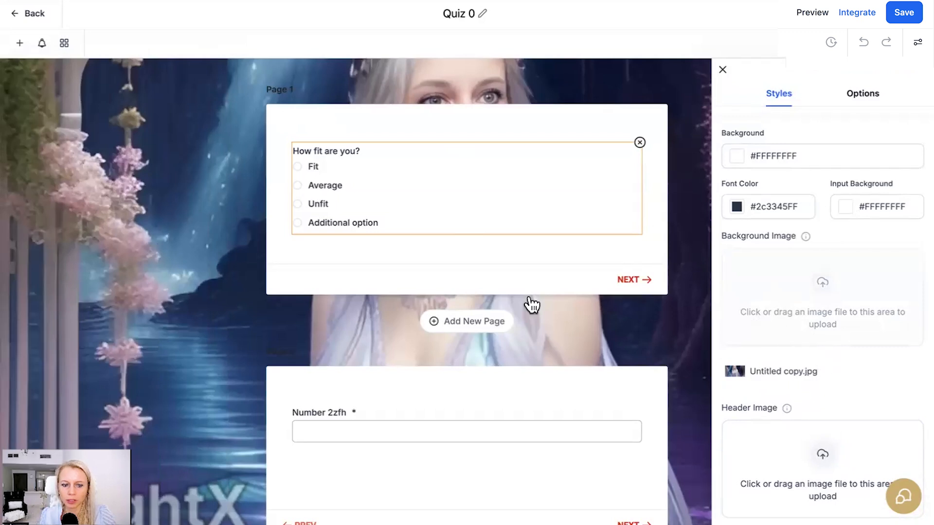
- Upload Untitled.jpg as the quiz's header image and look over the pages with it
{"action": "scroll", "coordinate": [621, 319], "scroll_direction": "down", "scroll_amount": 10}
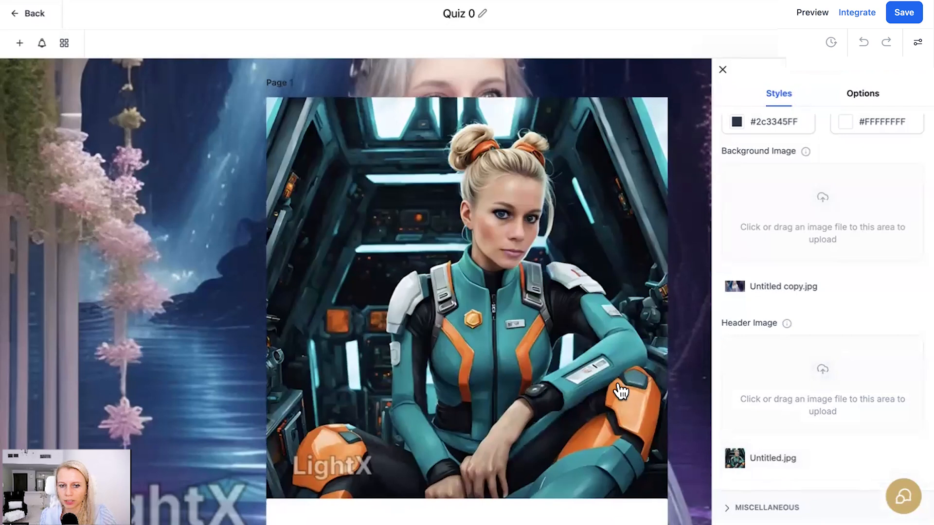
{"action": "scroll", "coordinate": [620, 388], "scroll_direction": "down", "scroll_amount": 4}
{"action": "scroll", "coordinate": [619, 388], "scroll_direction": "up", "scroll_amount": 4}
{"action": "scroll", "coordinate": [597, 390], "scroll_direction": "down", "scroll_amount": 1}
{"action": "scroll", "coordinate": [598, 392], "scroll_direction": "down", "scroll_amount": 6}
{"action": "scroll", "coordinate": [844, 386], "scroll_direction": "down", "scroll_amount": 1}
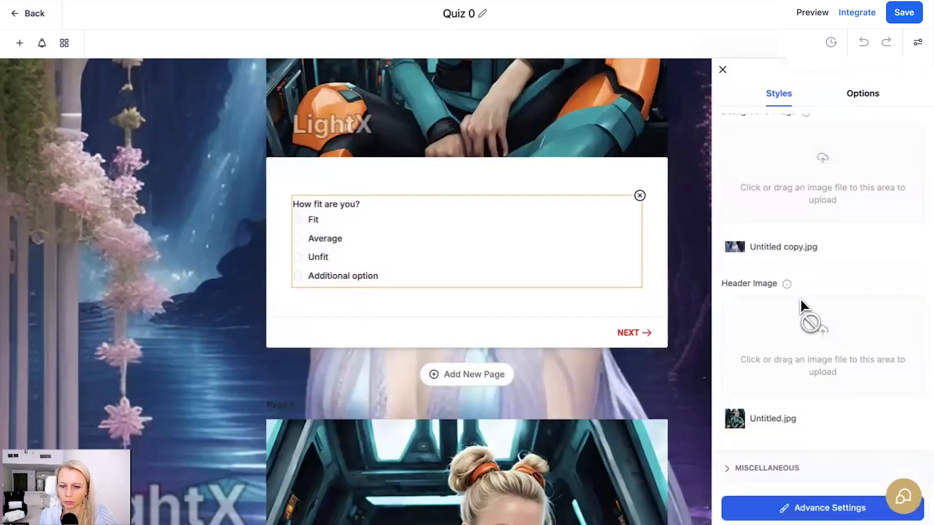
- Open the miscellaneous and advanced style settings and examine the quiz's border and shadow options
{"action": "left_click", "coordinate": [784, 469]}
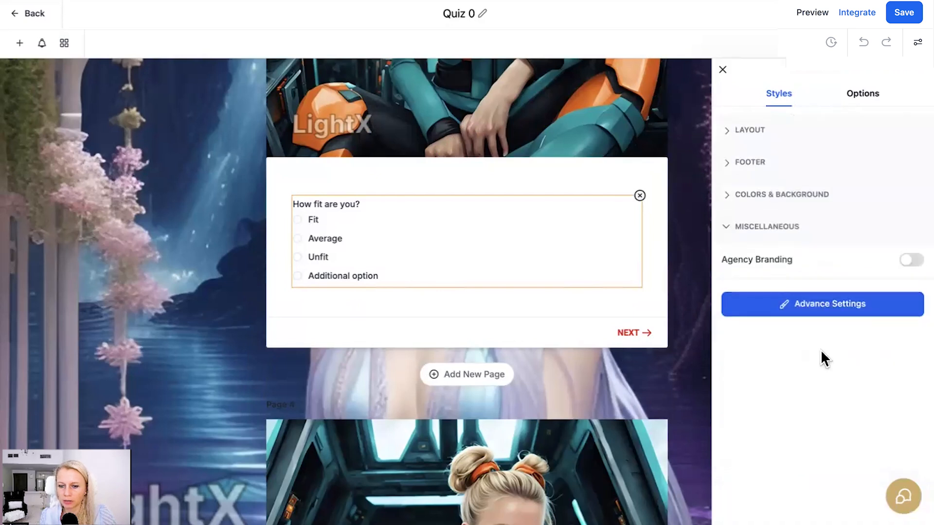
{"action": "left_click", "coordinate": [850, 315]}
{"action": "scroll", "coordinate": [807, 321], "scroll_direction": "down", "scroll_amount": 2}
{"action": "scroll", "coordinate": [807, 316], "scroll_direction": "up", "scroll_amount": 2}
{"action": "scroll", "coordinate": [836, 314], "scroll_direction": "down", "scroll_amount": 2}
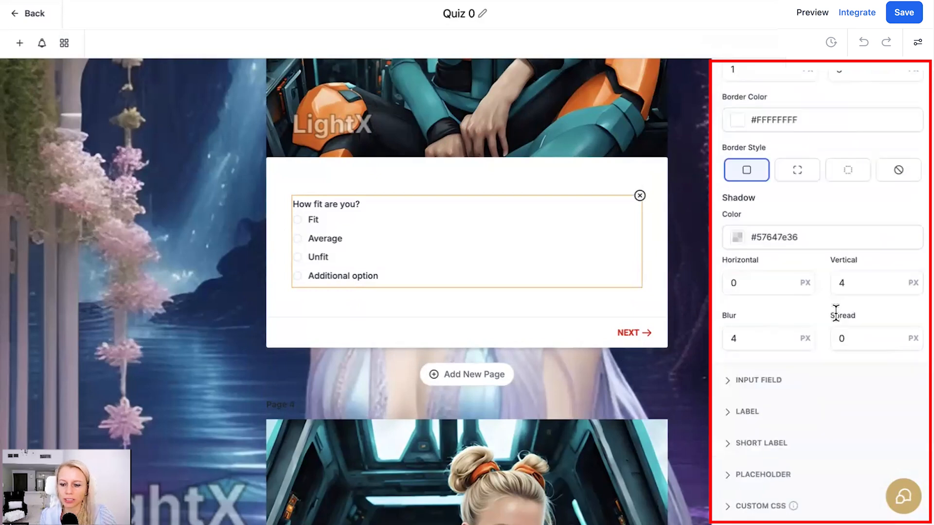
{"action": "scroll", "coordinate": [818, 340], "scroll_direction": "up", "scroll_amount": 2}
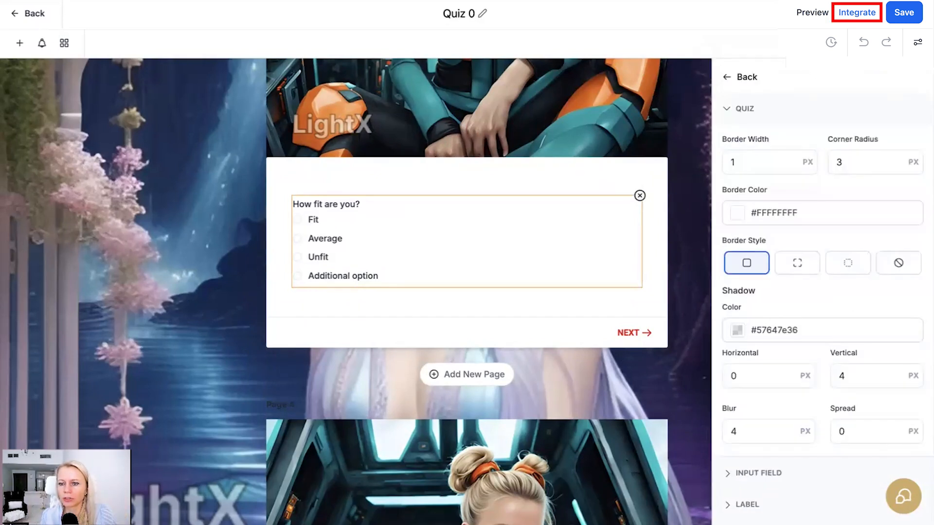
- View the quiz's iframe embed code in the integration options and close them
{"action": "left_click", "coordinate": [856, 12]}
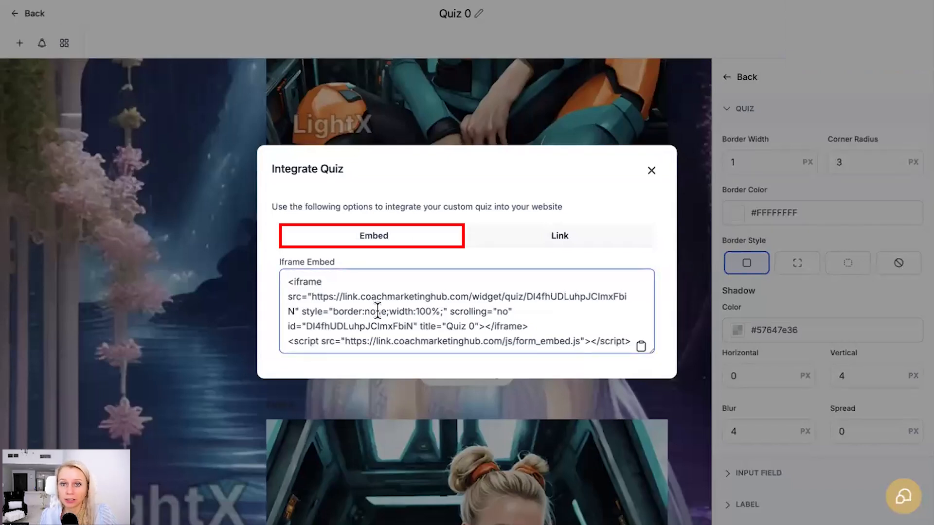
{"action": "left_click", "coordinate": [548, 268]}
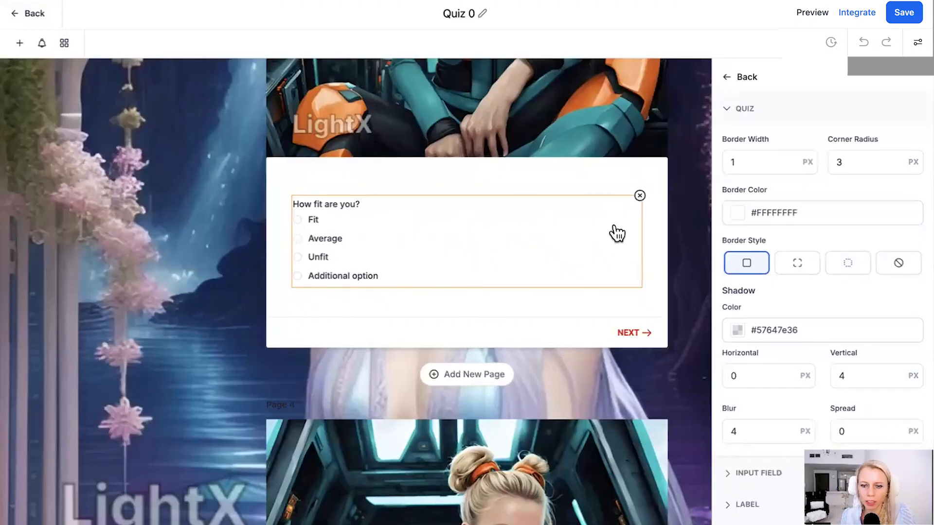
- Open the quiz's result template for editing and turn off the business name in its header
{"action": "scroll", "coordinate": [622, 258], "scroll_direction": "down", "scroll_amount": 15}
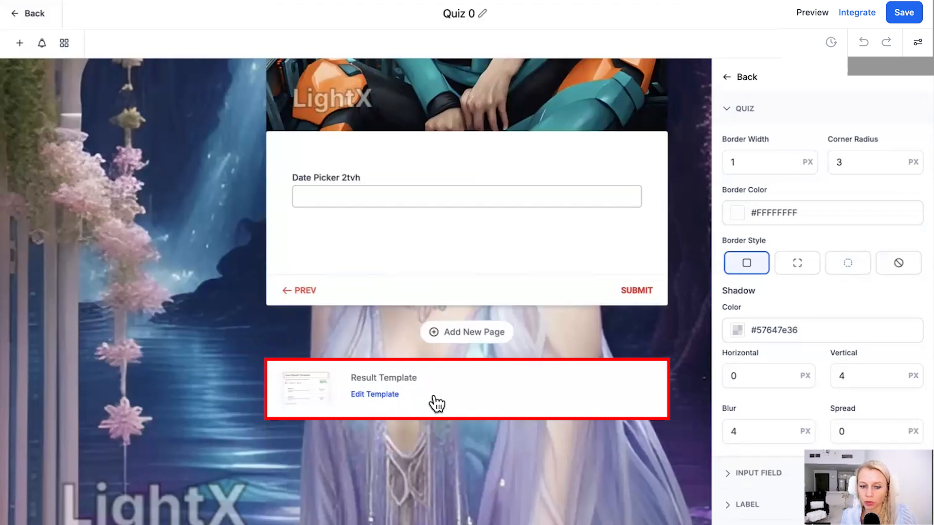
{"action": "left_click", "coordinate": [374, 396]}
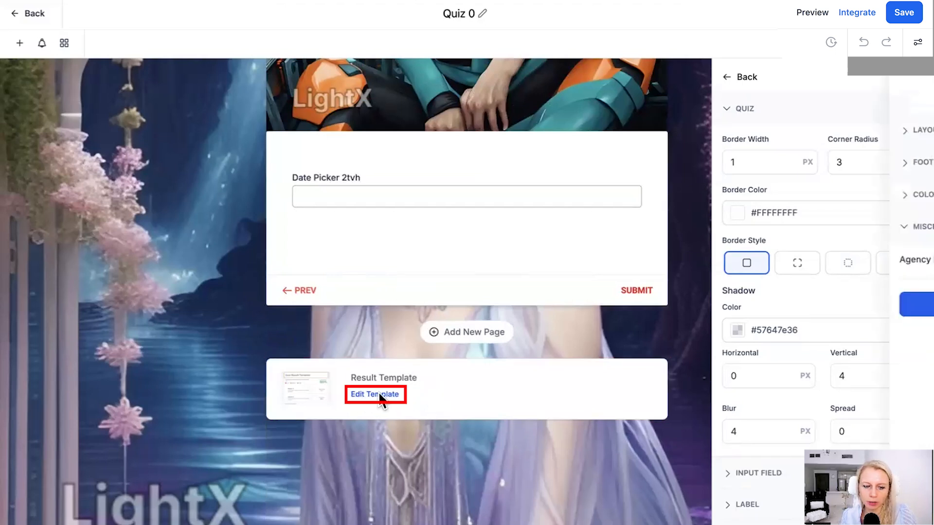
{"action": "scroll", "coordinate": [631, 318], "scroll_direction": "down", "scroll_amount": 2}
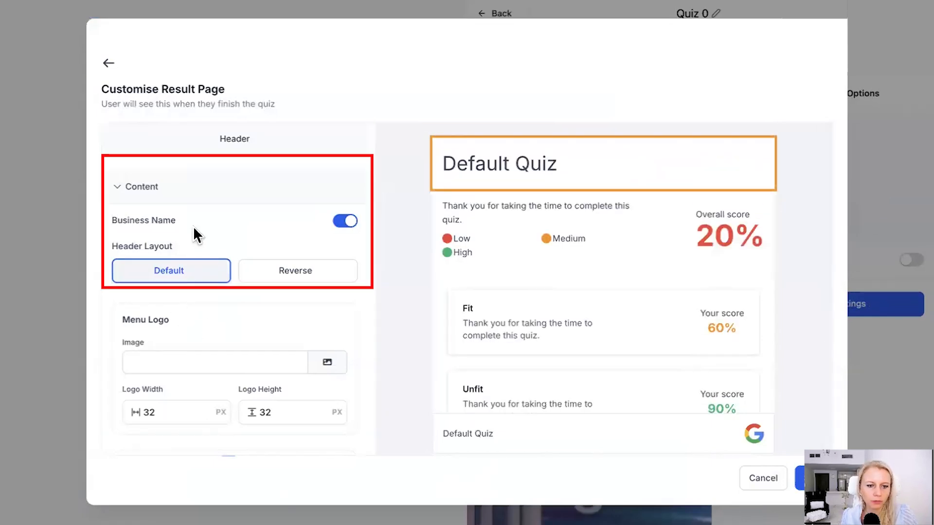
{"action": "scroll", "coordinate": [255, 244], "scroll_direction": "down", "scroll_amount": 1}
{"action": "scroll", "coordinate": [174, 226], "scroll_direction": "up", "scroll_amount": 1}
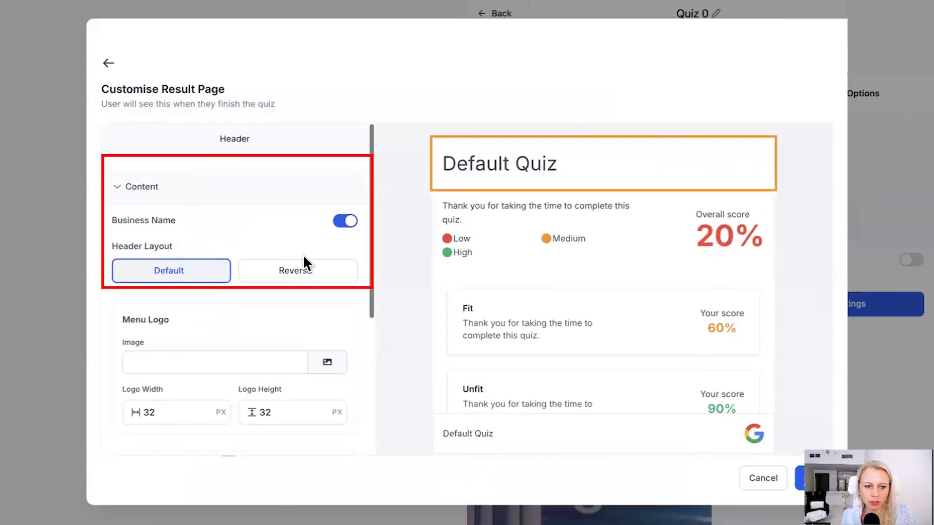
{"action": "left_click", "coordinate": [345, 223]}
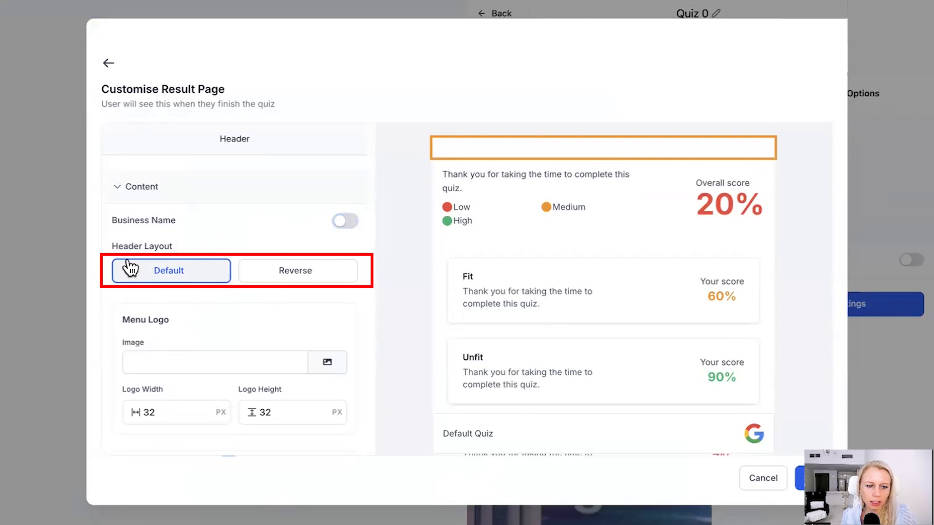
- Try the Reverse header layout, return to Default, and add the lotus image as the header's menu logo
{"action": "left_click", "coordinate": [298, 278]}
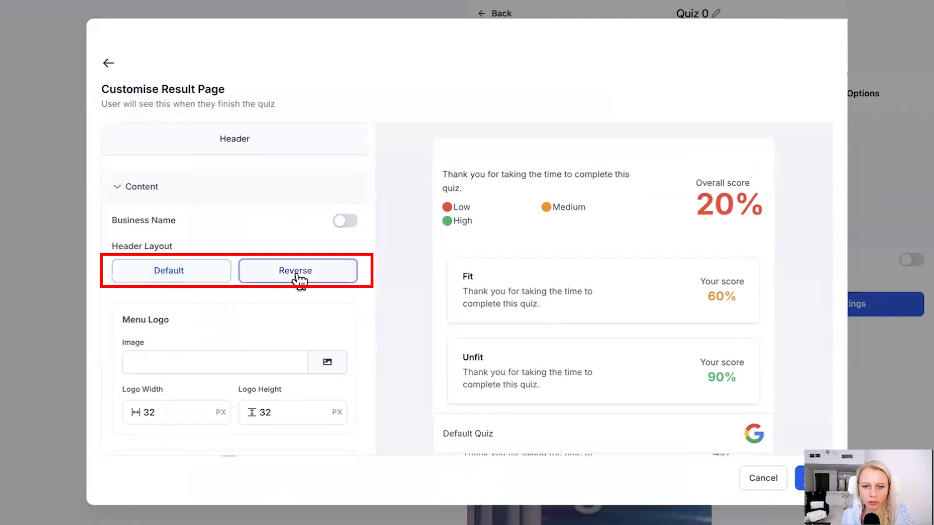
{"action": "scroll", "coordinate": [241, 235], "scroll_direction": "down", "scroll_amount": 4}
{"action": "scroll", "coordinate": [241, 235], "scroll_direction": "up", "scroll_amount": 2}
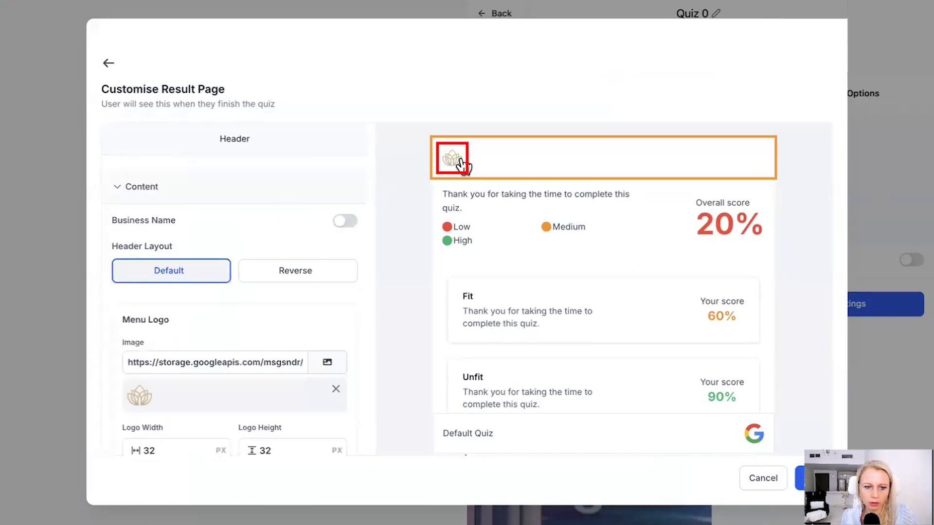
- Add the text "Here is the text" beside the logo in the result page header
{"action": "scroll", "coordinate": [323, 365], "scroll_direction": "down", "scroll_amount": 4}
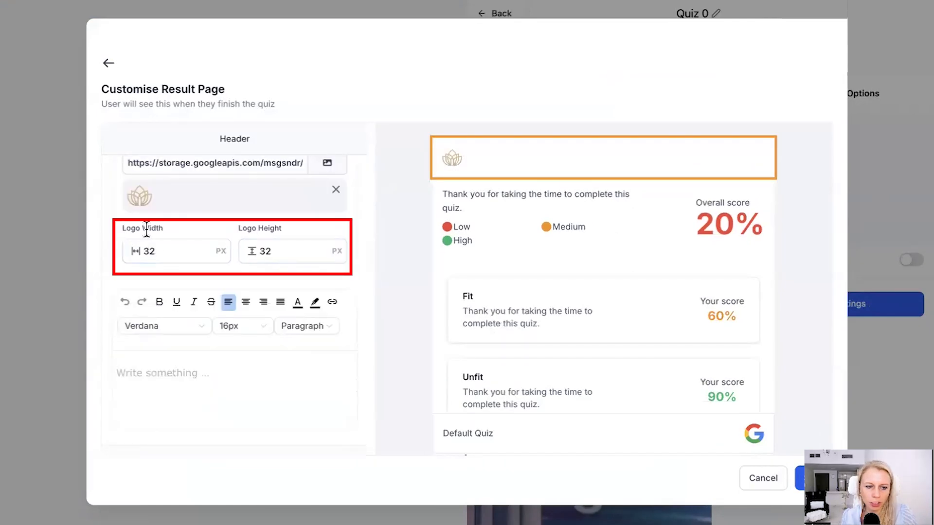
{"action": "scroll", "coordinate": [296, 305], "scroll_direction": "down", "scroll_amount": 2}
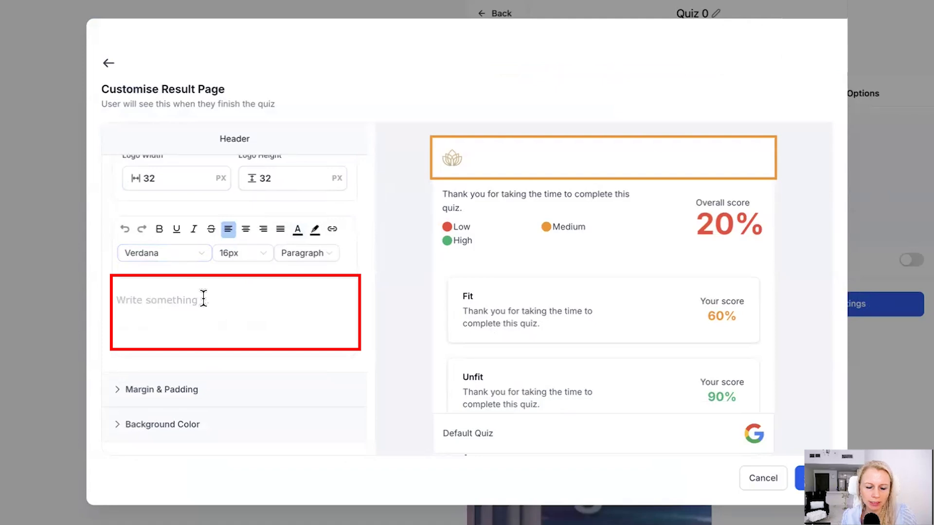
{"action": "type", "text": "Here is the text"}
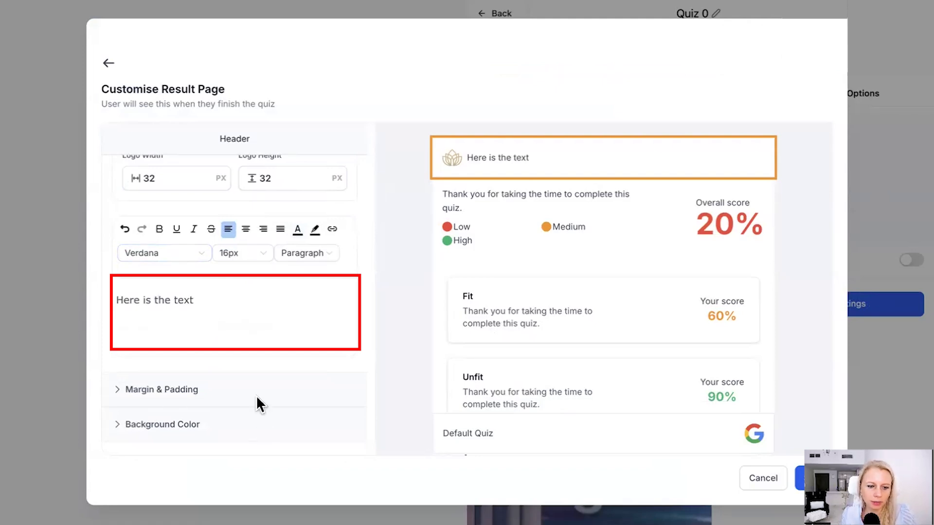
- Set the result page header's top padding to 80 px
{"action": "left_click", "coordinate": [134, 392]}
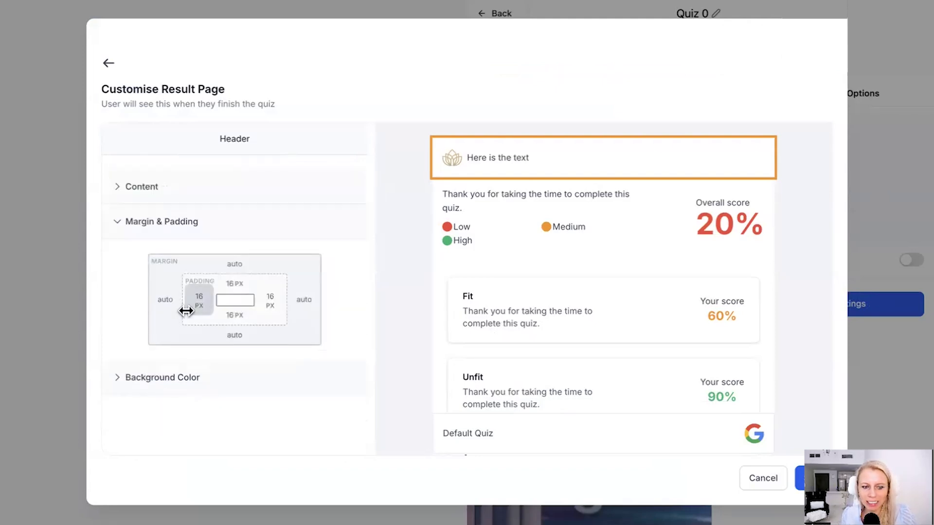
{"action": "left_click", "coordinate": [234, 283]}
{"action": "left_click", "coordinate": [211, 361]}
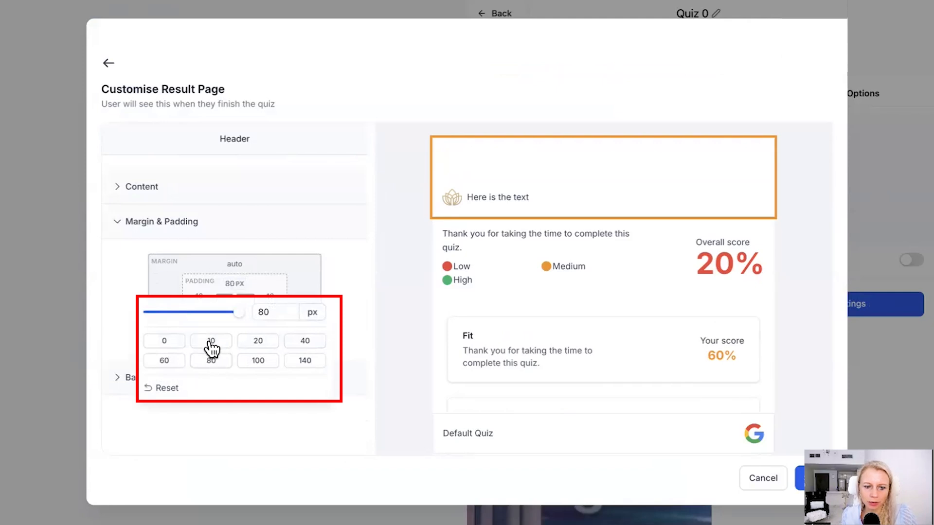
- Set the result page header's top padding to 10 px and its background colour to cyan (#00F7FFFF)
{"action": "left_click", "coordinate": [211, 340]}
{"action": "left_click", "coordinate": [141, 384]}
{"action": "left_click", "coordinate": [142, 385]}
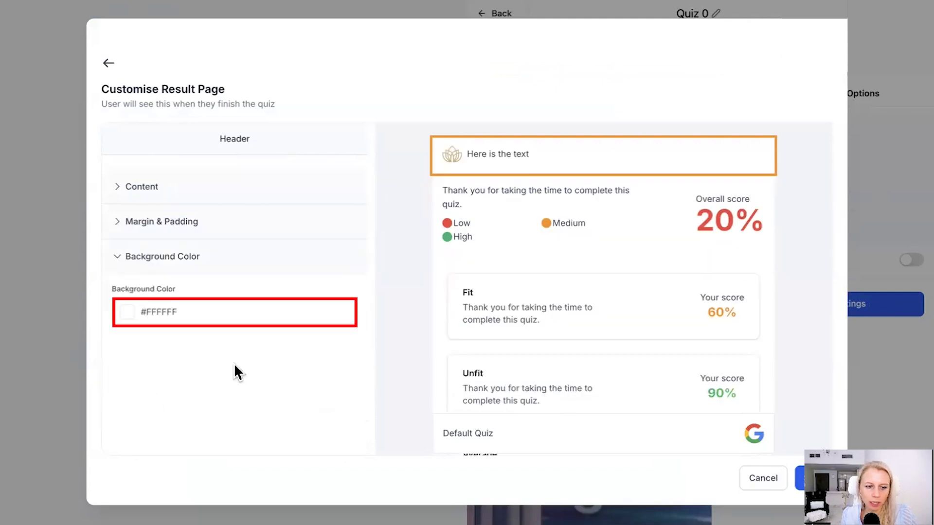
{"action": "left_click", "coordinate": [127, 315]}
{"action": "left_click_drag", "start_coordinate": [114, 448], "coordinate": [126, 449]}
{"action": "left_click_drag", "start_coordinate": [155, 379], "coordinate": [200, 333]}
{"action": "left_click", "coordinate": [292, 358]}
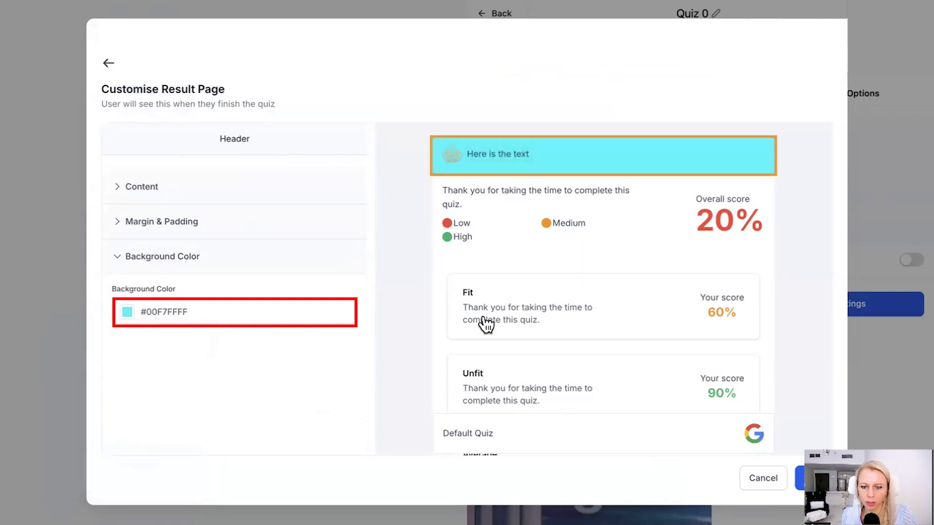
- Open the overall score section's settings and switch its dynamic content off and back on
{"action": "scroll", "coordinate": [546, 381], "scroll_direction": "down", "scroll_amount": 2}
{"action": "scroll", "coordinate": [546, 381], "scroll_direction": "up", "scroll_amount": 2}
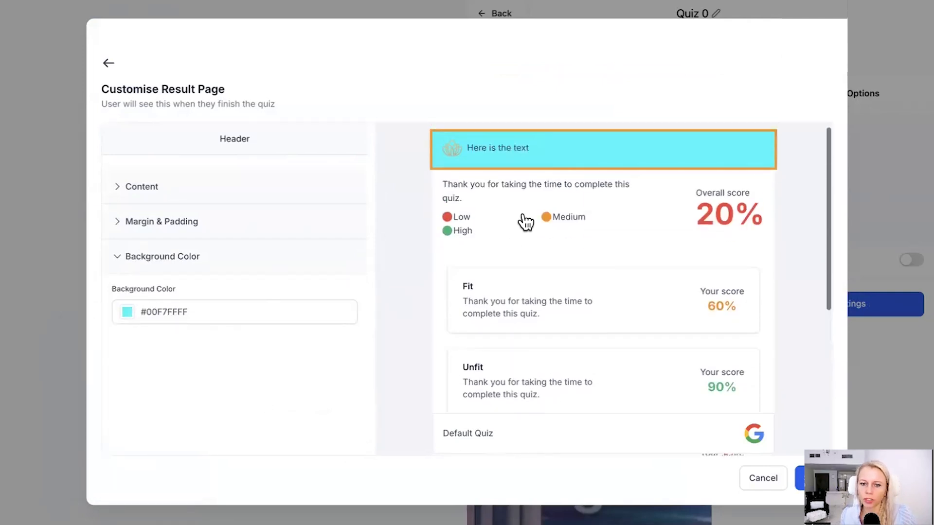
{"action": "left_click", "coordinate": [508, 216]}
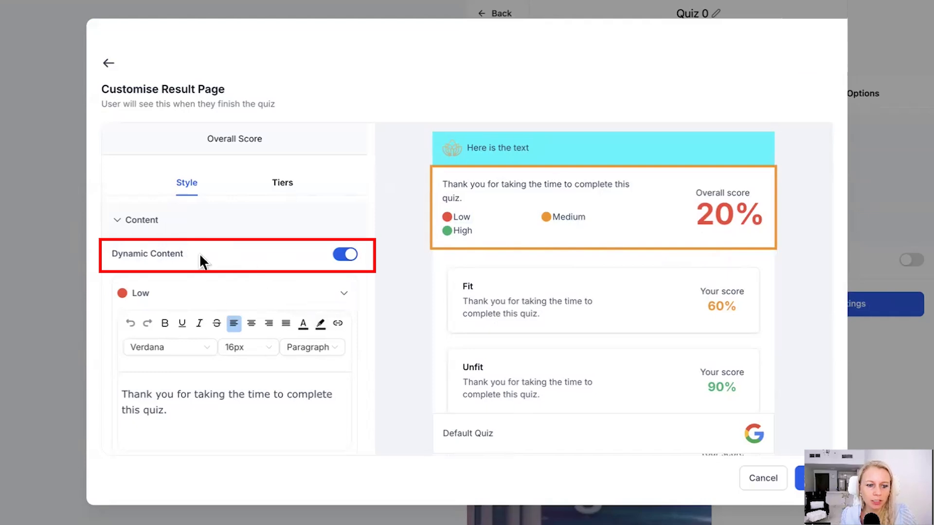
{"action": "left_click", "coordinate": [343, 255]}
{"action": "left_click", "coordinate": [340, 256]}
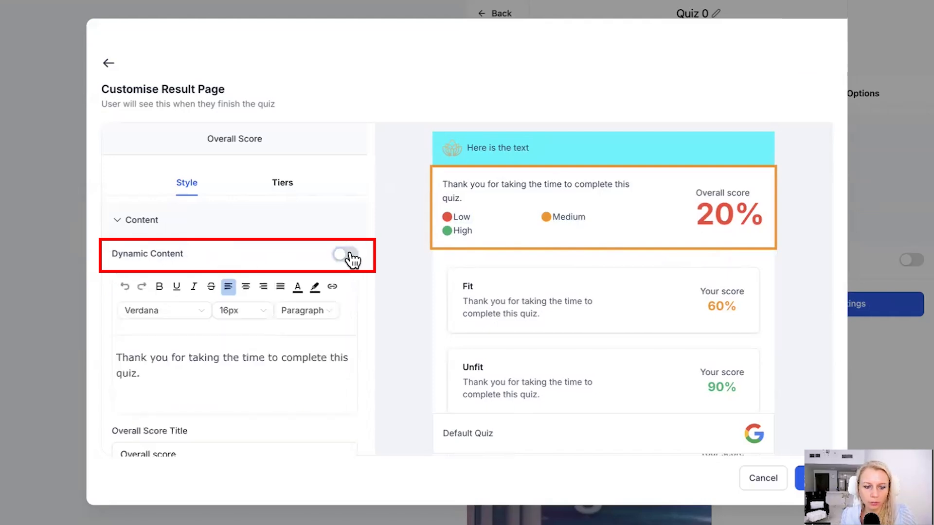
- Examine the dynamic message text and overall score title for the Low, Medium and High tiers
{"action": "scroll", "coordinate": [291, 304], "scroll_direction": "down", "scroll_amount": 3}
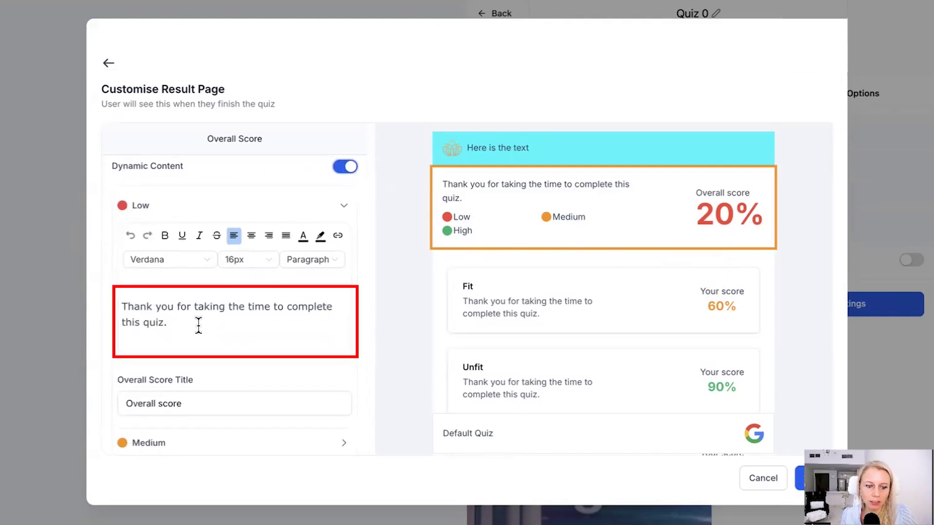
{"action": "left_click_drag", "start_coordinate": [167, 324], "coordinate": [124, 310]}
{"action": "left_click", "coordinate": [171, 325]}
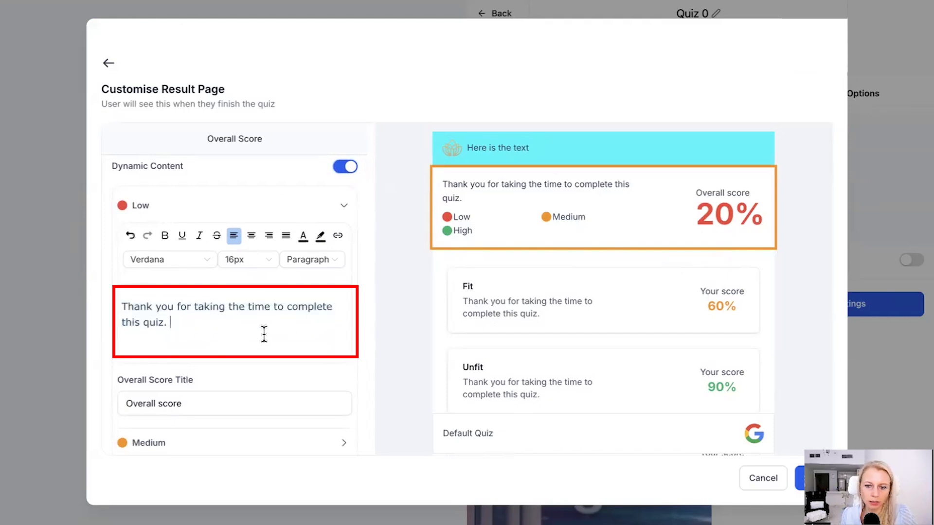
{"action": "scroll", "coordinate": [219, 324], "scroll_direction": "up", "scroll_amount": 1}
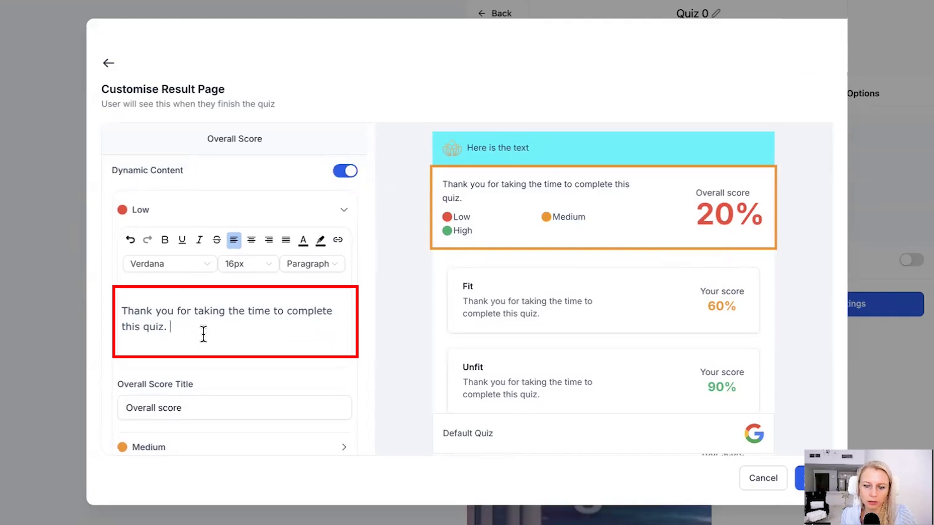
{"action": "scroll", "coordinate": [298, 367], "scroll_direction": "down", "scroll_amount": 3}
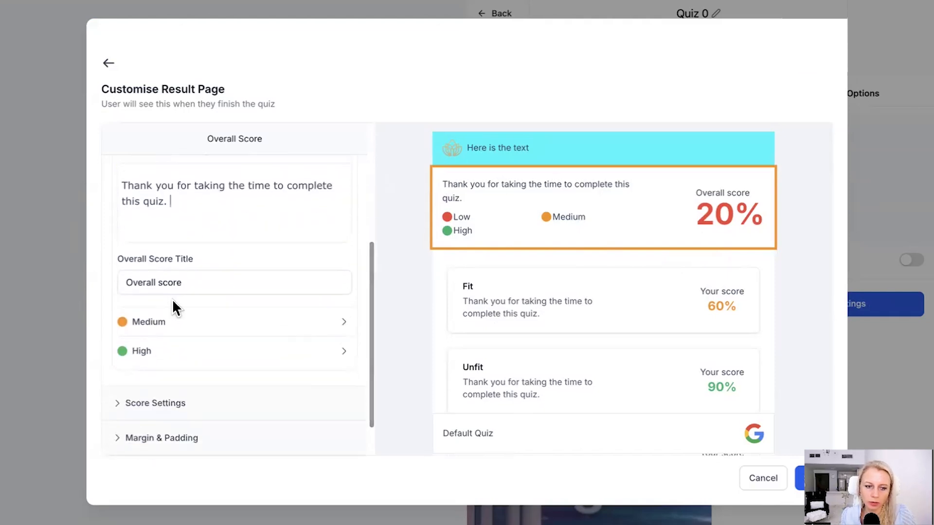
{"action": "scroll", "coordinate": [175, 306], "scroll_direction": "down", "scroll_amount": 1}
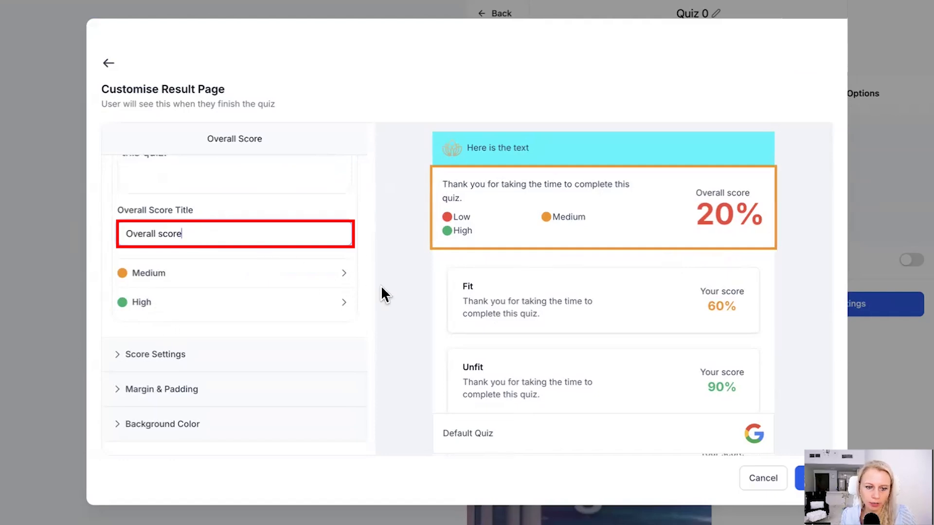
{"action": "left_click", "coordinate": [344, 275]}
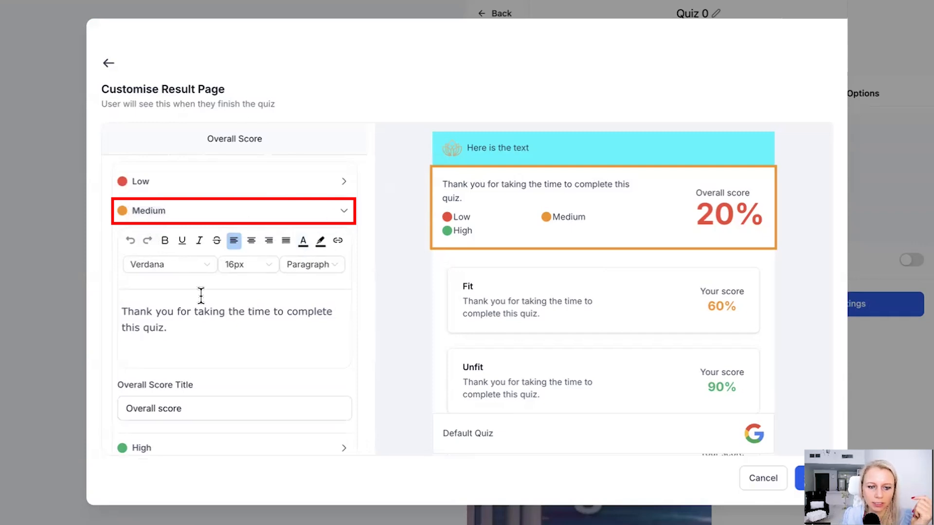
{"action": "left_click", "coordinate": [344, 214]}
{"action": "left_click", "coordinate": [344, 303]}
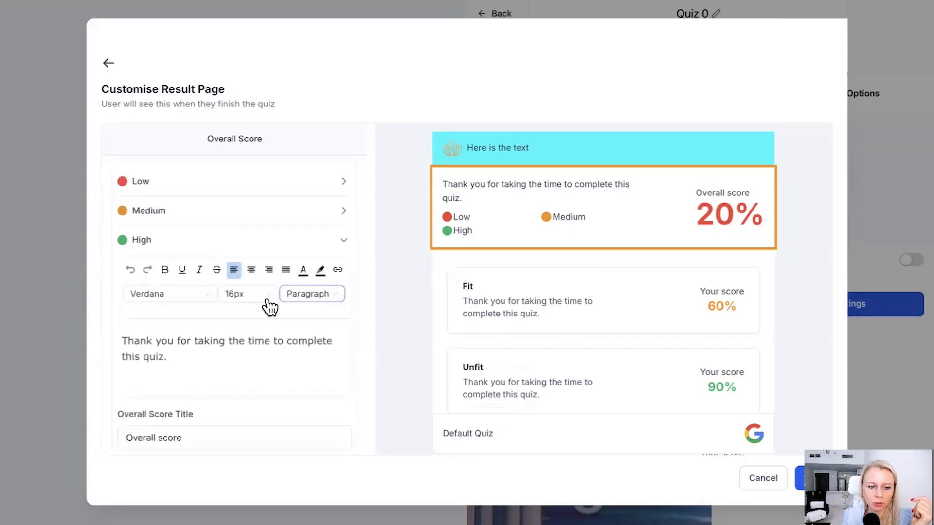
{"action": "left_click_drag", "start_coordinate": [166, 356], "coordinate": [123, 341]}
{"action": "left_click", "coordinate": [271, 364]}
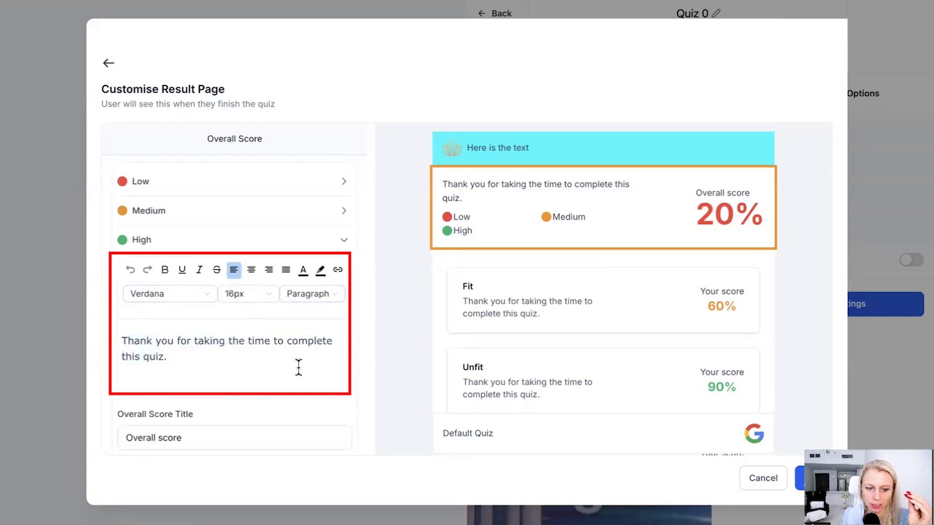
- Set the score position of the overall score section to Left
{"action": "scroll", "coordinate": [298, 367], "scroll_direction": "down", "scroll_amount": 3}
{"action": "left_click", "coordinate": [169, 360]}
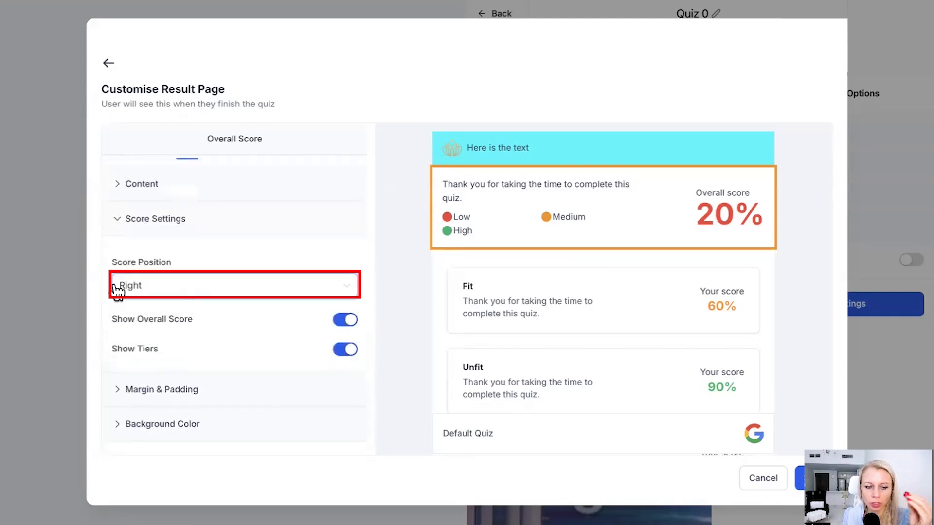
{"action": "left_click", "coordinate": [157, 294]}
{"action": "left_click", "coordinate": [207, 335]}
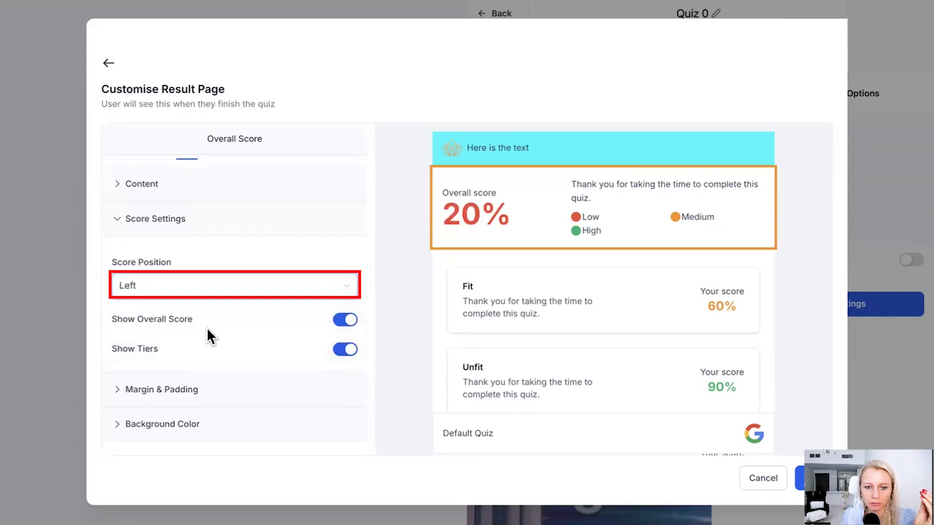
{"action": "left_click", "coordinate": [222, 292]}
{"action": "left_click", "coordinate": [220, 294]}
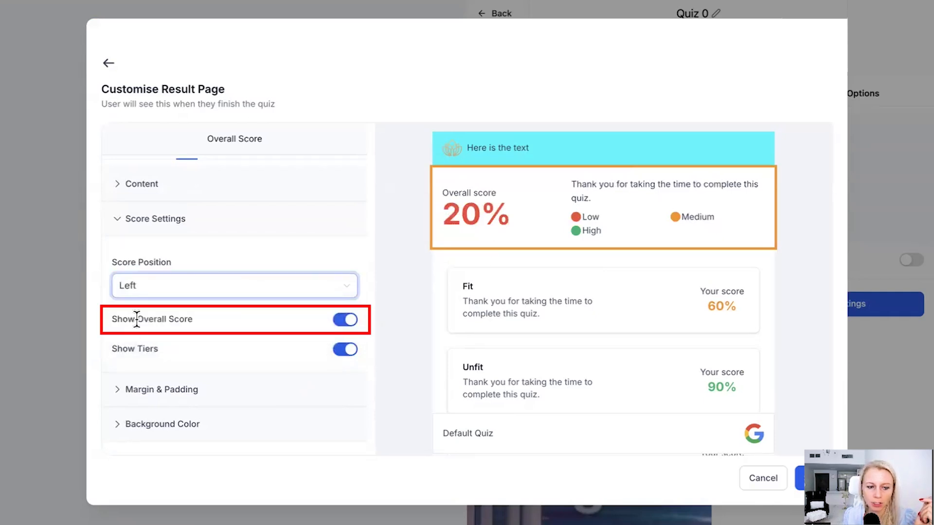
- Try switching off the overall score and the tiers in the score settings, and switch both back on
{"action": "left_click", "coordinate": [336, 320]}
{"action": "left_click", "coordinate": [342, 323]}
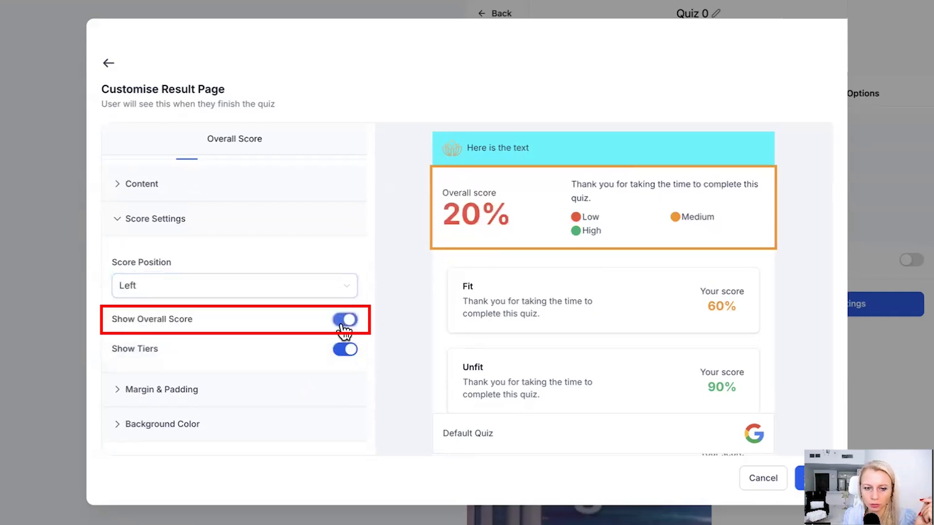
{"action": "triple_click", "coordinate": [150, 347]}
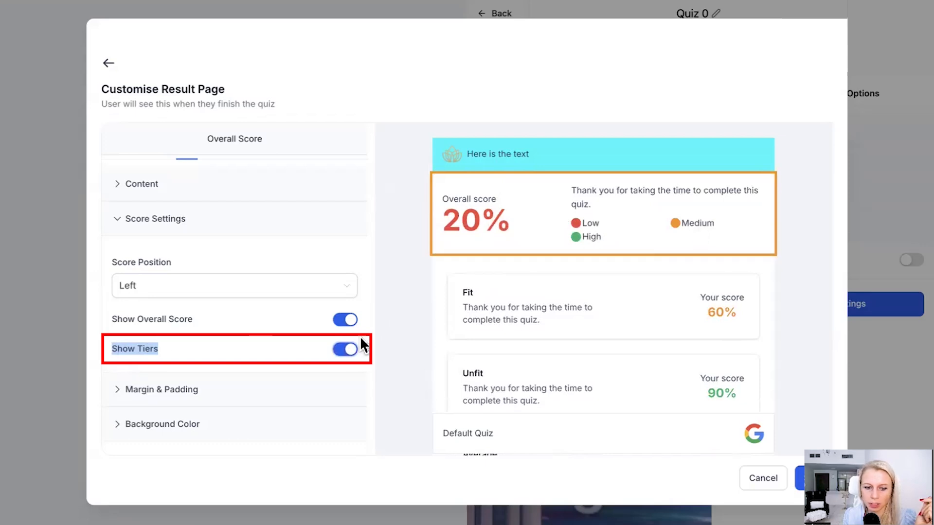
{"action": "left_click", "coordinate": [347, 351]}
{"action": "left_click", "coordinate": [359, 350]}
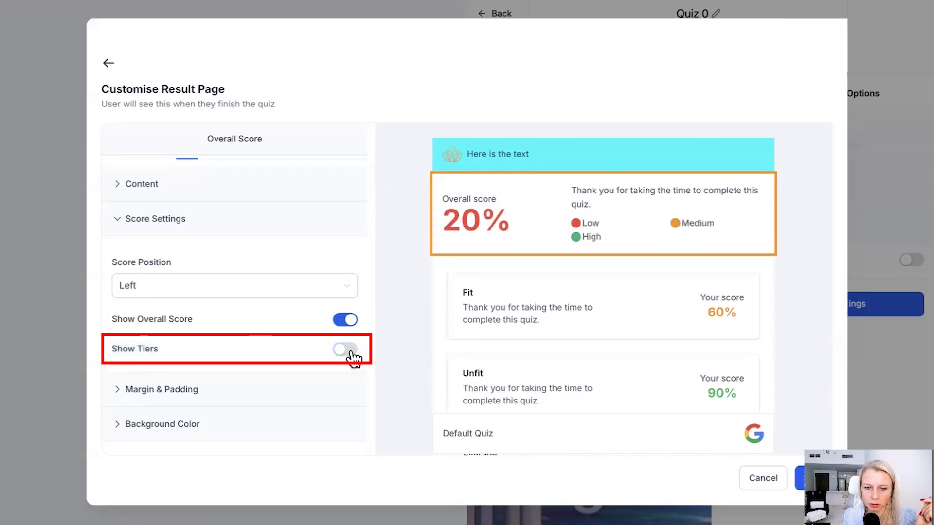
- Try 100 px top padding on the overall score section, set it to 10 px, and open the section's tier settings
{"action": "double_click", "coordinate": [139, 388]}
{"action": "left_click", "coordinate": [234, 330]}
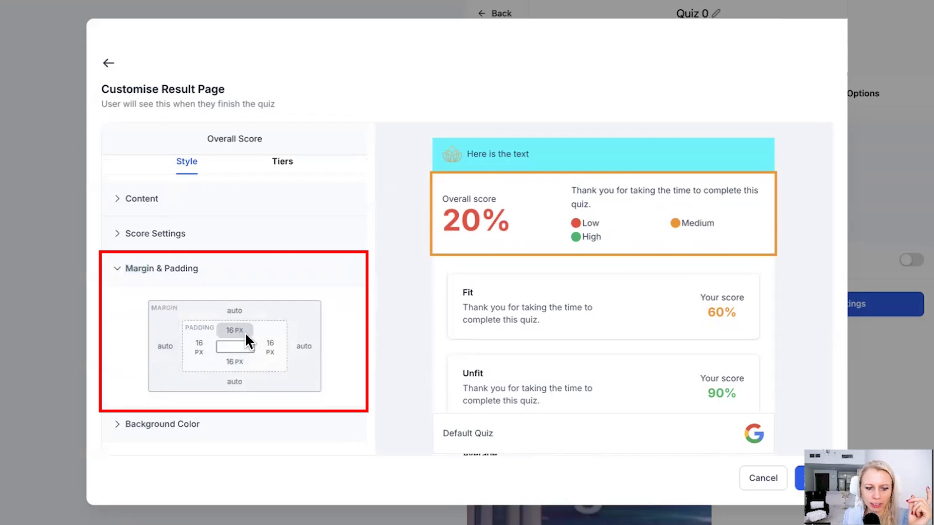
{"action": "left_click", "coordinate": [258, 408]}
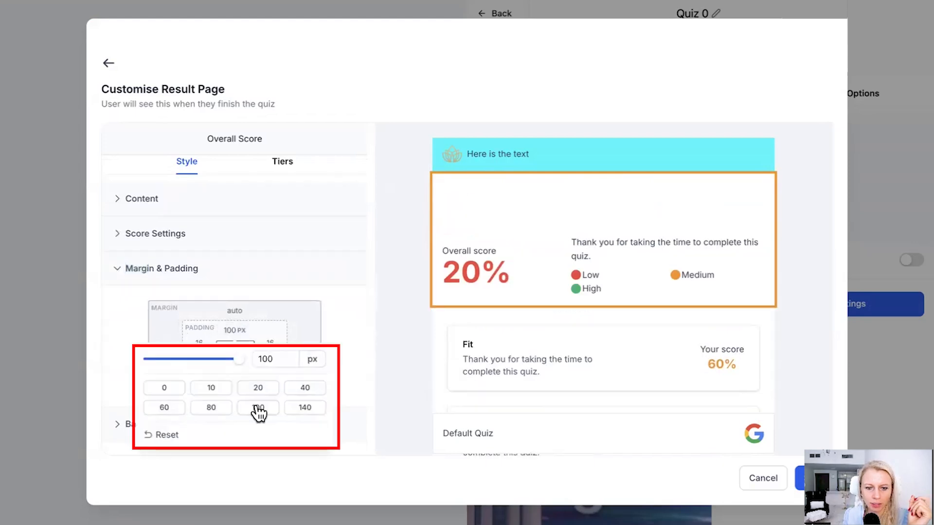
{"action": "left_click", "coordinate": [221, 388]}
{"action": "left_click", "coordinate": [136, 421]}
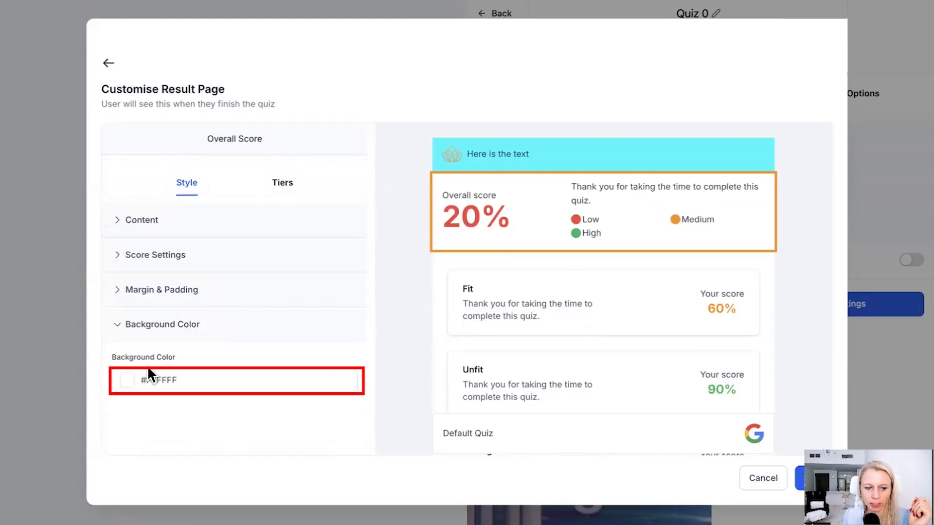
{"action": "left_click", "coordinate": [282, 187]}
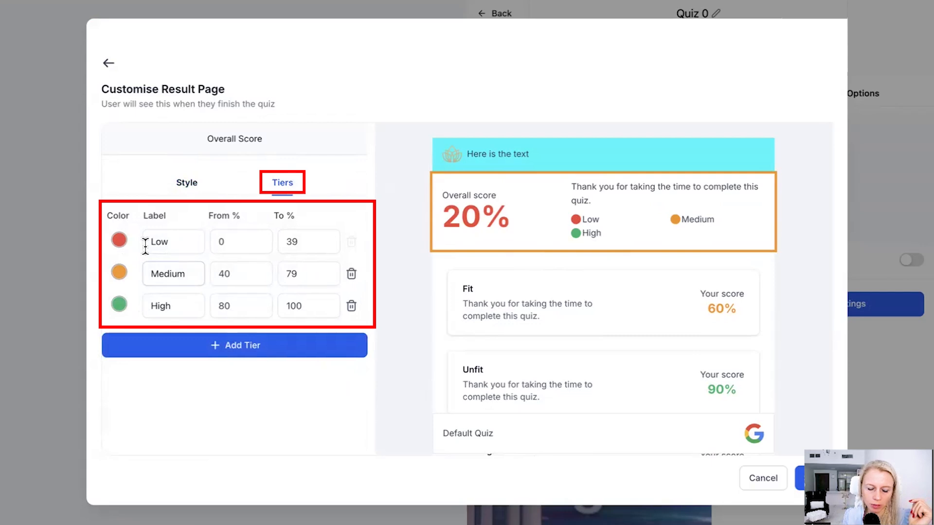
- Set the Low tier's colour to purple
{"action": "left_click", "coordinate": [119, 240]}
{"action": "left_click", "coordinate": [156, 380]}
{"action": "left_click", "coordinate": [171, 267]}
{"action": "left_click", "coordinate": [382, 280]}
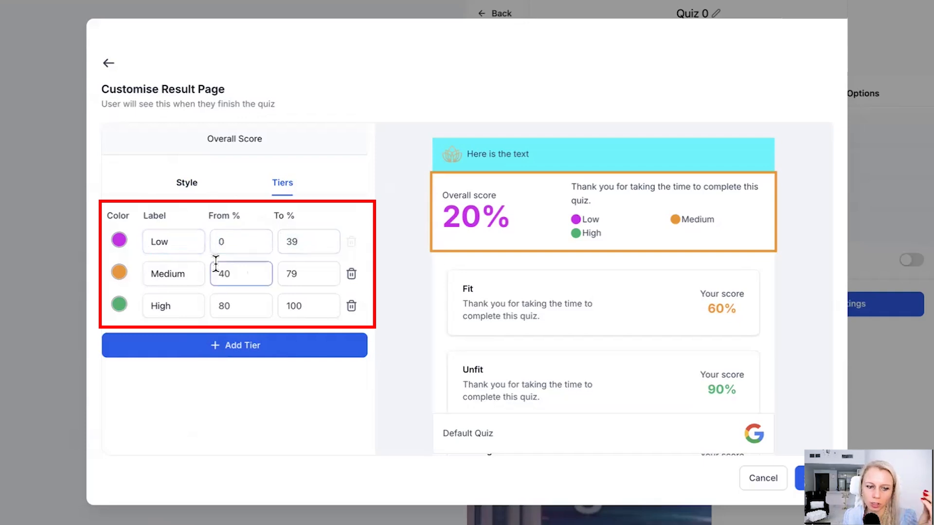
- Go through the Medium and High tiers' percentage ranges and set the High tier's colour to dark red (#B71212FF)
{"action": "key", "text": "Tab"}
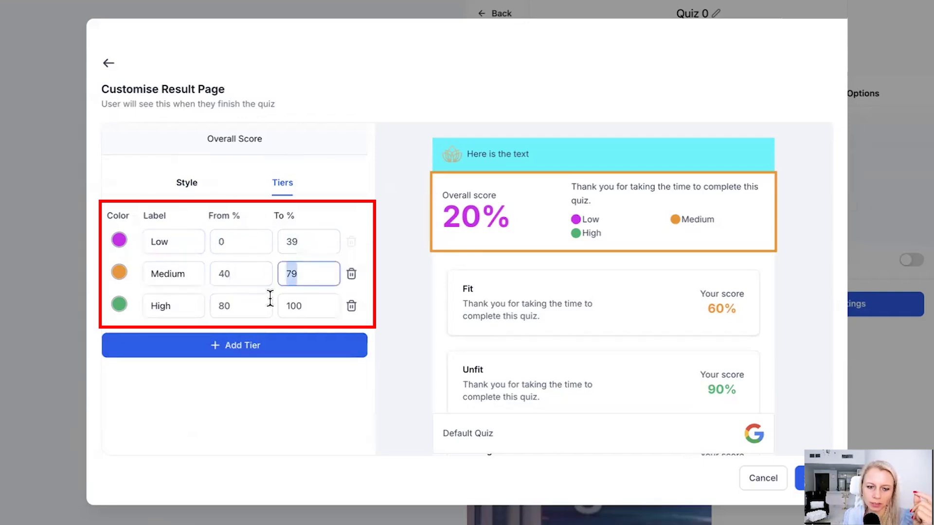
{"action": "left_click", "coordinate": [240, 306]}
{"action": "key", "text": "Tab"}
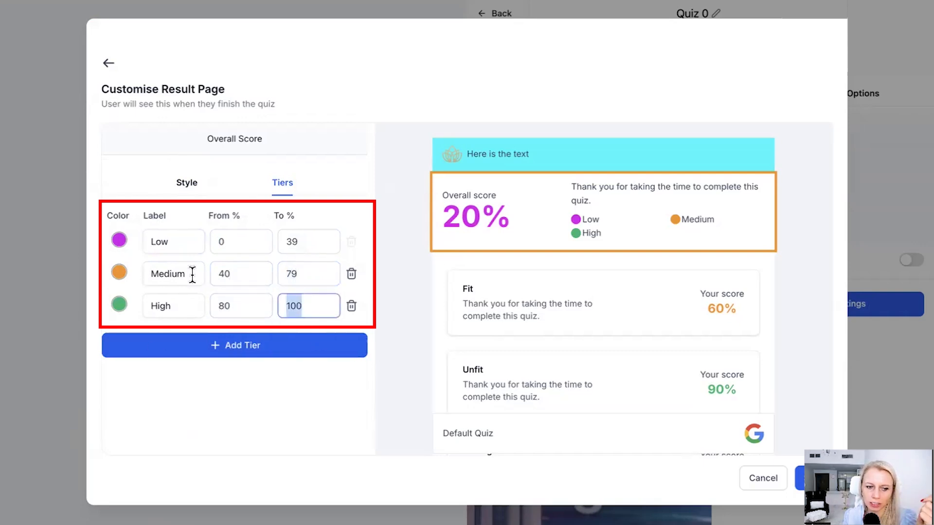
{"action": "scroll", "coordinate": [497, 319], "scroll_direction": "down", "scroll_amount": 1}
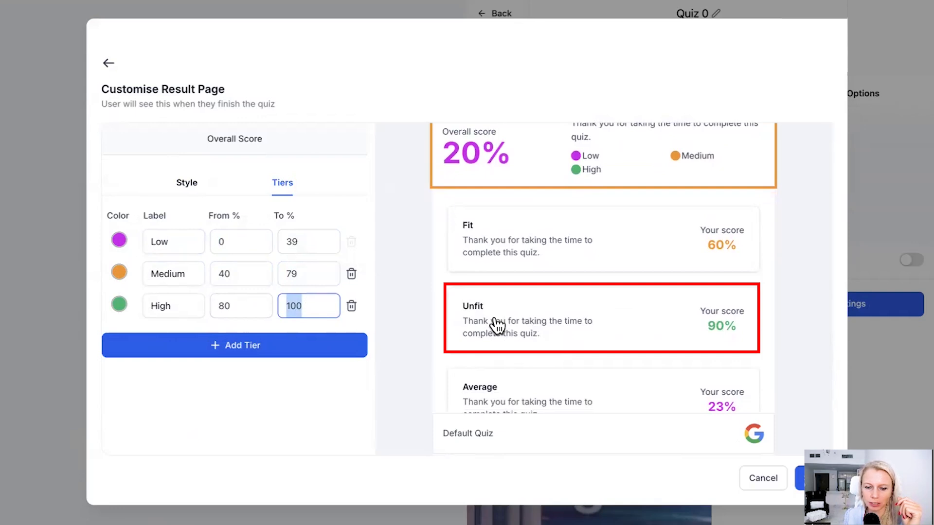
{"action": "left_click", "coordinate": [117, 305]}
{"action": "left_click_drag", "start_coordinate": [112, 444], "coordinate": [54, 444]}
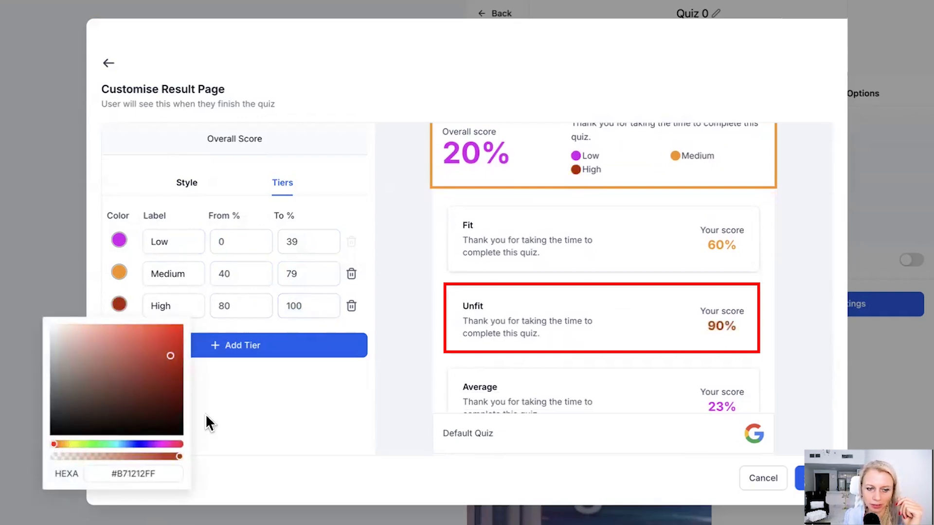
{"action": "left_click", "coordinate": [206, 414]}
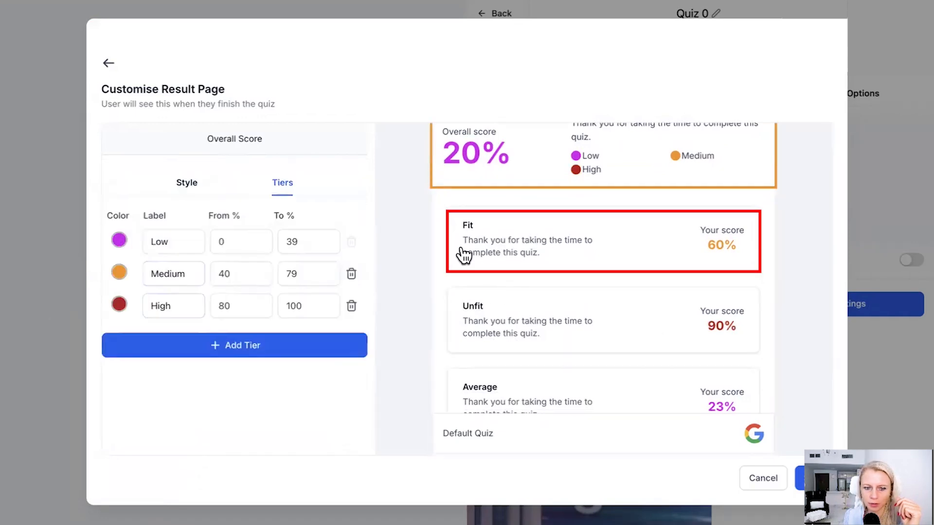
- Set the Medium tier's colour to green (#04BF51FF) and the Low tier's colour to orange
{"action": "left_click", "coordinate": [119, 272]}
{"action": "left_click", "coordinate": [92, 412]}
{"action": "left_click_drag", "start_coordinate": [179, 297], "coordinate": [181, 321]}
{"action": "scroll", "coordinate": [579, 389], "scroll_direction": "down", "scroll_amount": 3}
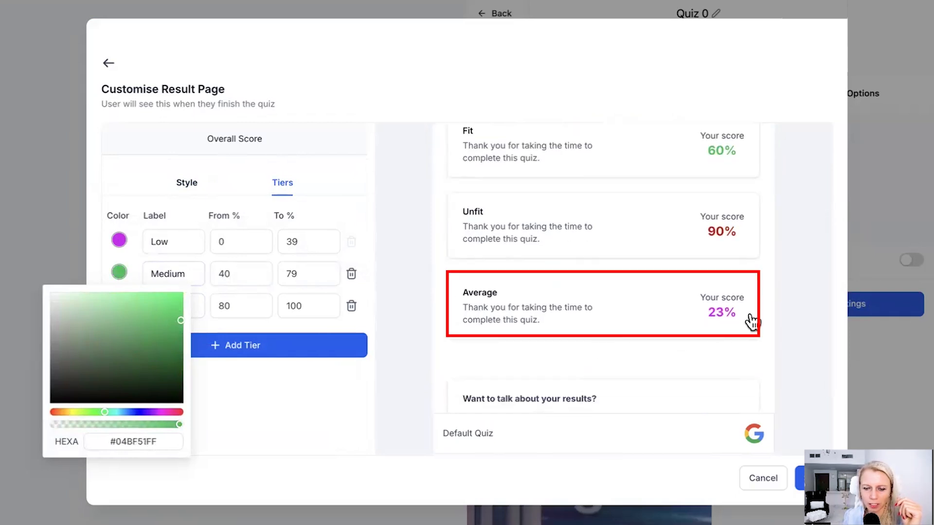
{"action": "left_click", "coordinate": [120, 240]}
{"action": "left_click_drag", "start_coordinate": [76, 379], "coordinate": [63, 378]}
{"action": "left_click", "coordinate": [480, 393]}
- Open the call-to-action block below the category scores and examine its dynamic content, button text and button link settings
{"action": "scroll", "coordinate": [540, 381], "scroll_direction": "up", "scroll_amount": 1}
{"action": "scroll", "coordinate": [541, 381], "scroll_direction": "down", "scroll_amount": 3}
{"action": "left_click", "coordinate": [676, 368]}
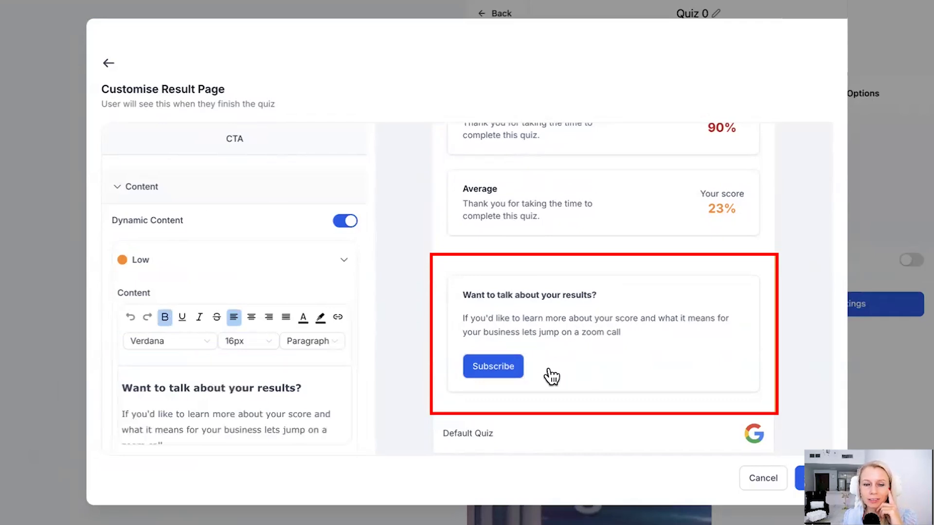
{"action": "scroll", "coordinate": [331, 397], "scroll_direction": "down", "scroll_amount": 1}
{"action": "scroll", "coordinate": [354, 368], "scroll_direction": "down", "scroll_amount": 3}
{"action": "left_click", "coordinate": [214, 383]}
{"action": "left_click_drag", "start_coordinate": [215, 383], "coordinate": [119, 385]}
{"action": "left_click", "coordinate": [134, 378]}
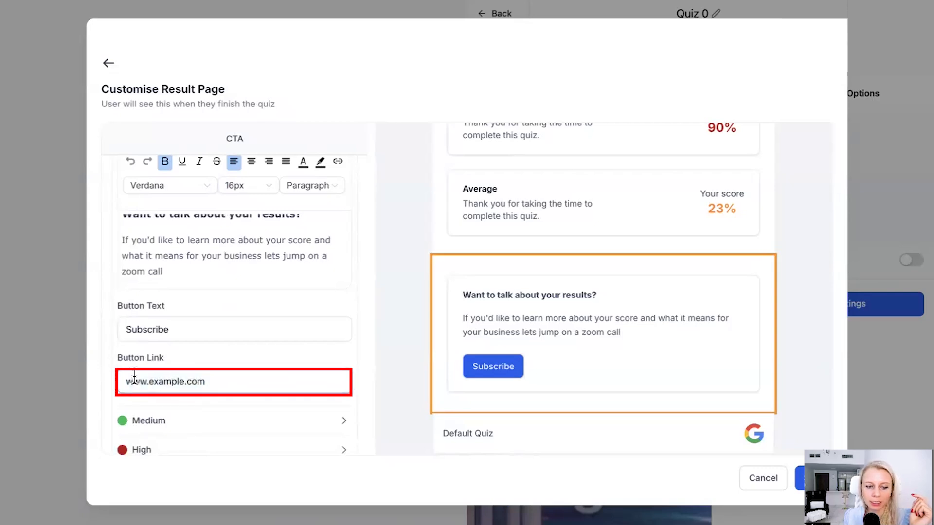
{"action": "scroll", "coordinate": [475, 312], "scroll_direction": "up", "scroll_amount": 3}
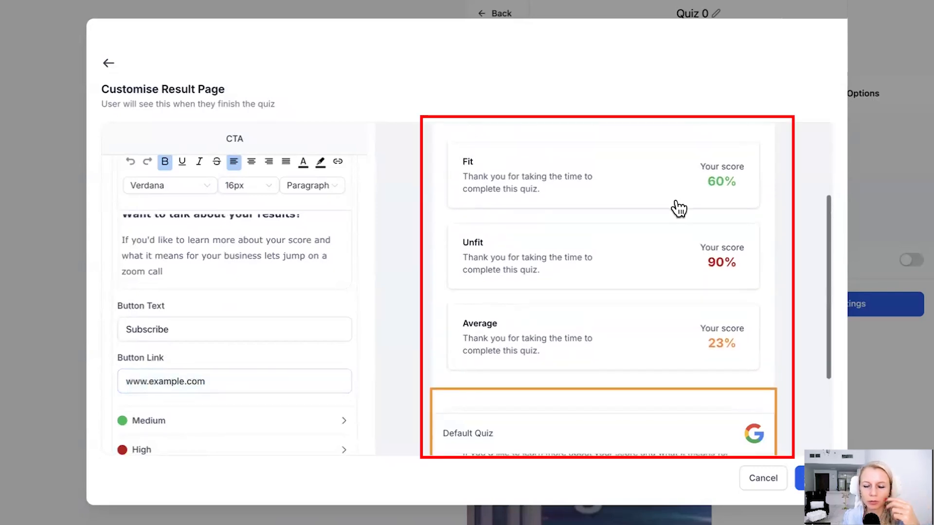
{"action": "scroll", "coordinate": [627, 283], "scroll_direction": "down", "scroll_amount": 3}
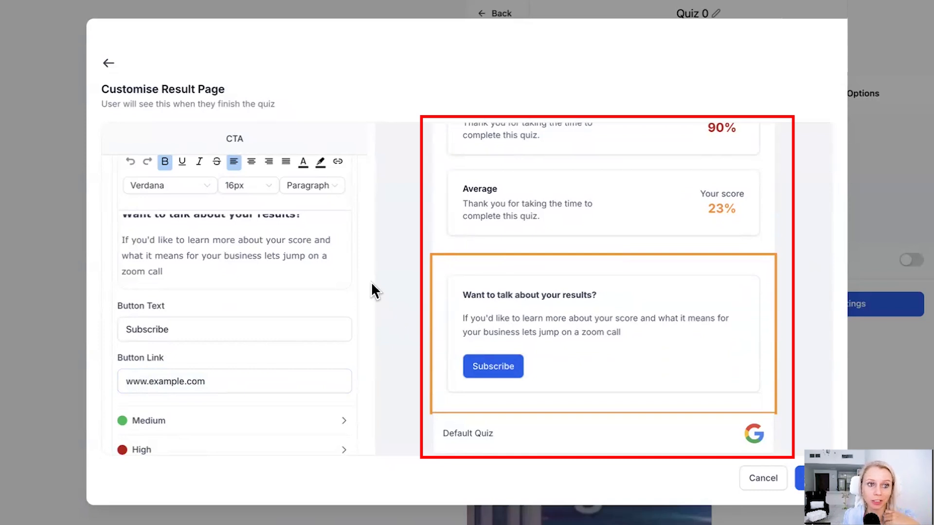
{"action": "scroll", "coordinate": [243, 399], "scroll_direction": "down", "scroll_amount": 2}
{"action": "left_click_drag", "start_coordinate": [185, 280], "coordinate": [110, 281]}
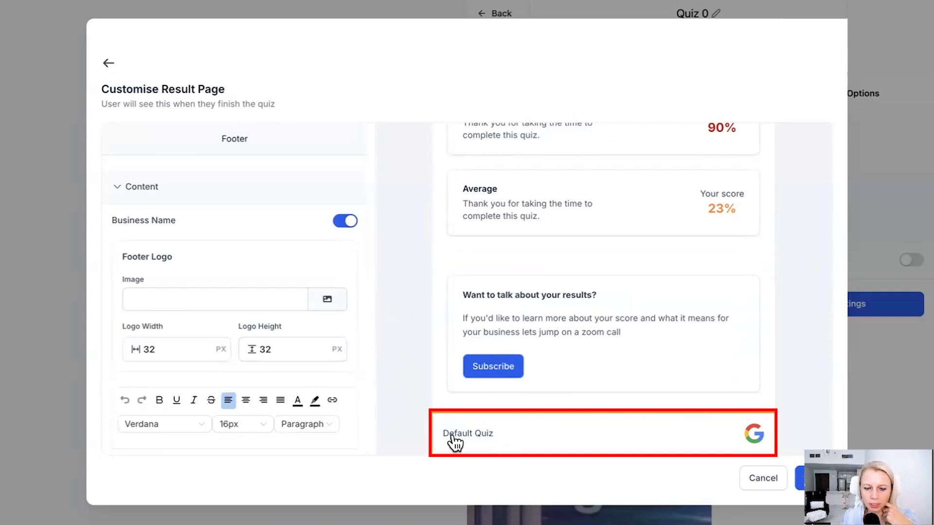
- Examine the result page footer's logo, text, socials and sticky settings
{"action": "scroll", "coordinate": [303, 336], "scroll_direction": "down", "scroll_amount": 4}
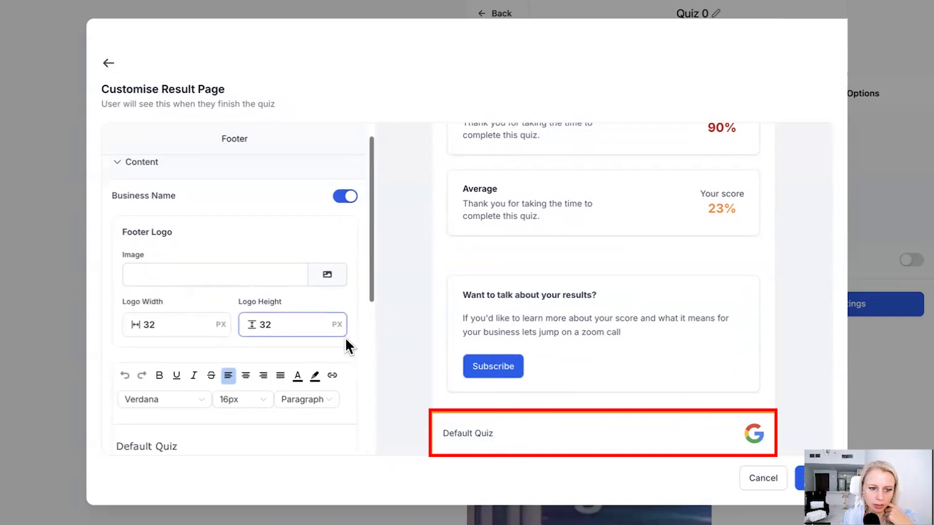
{"action": "scroll", "coordinate": [334, 371], "scroll_direction": "down", "scroll_amount": 5}
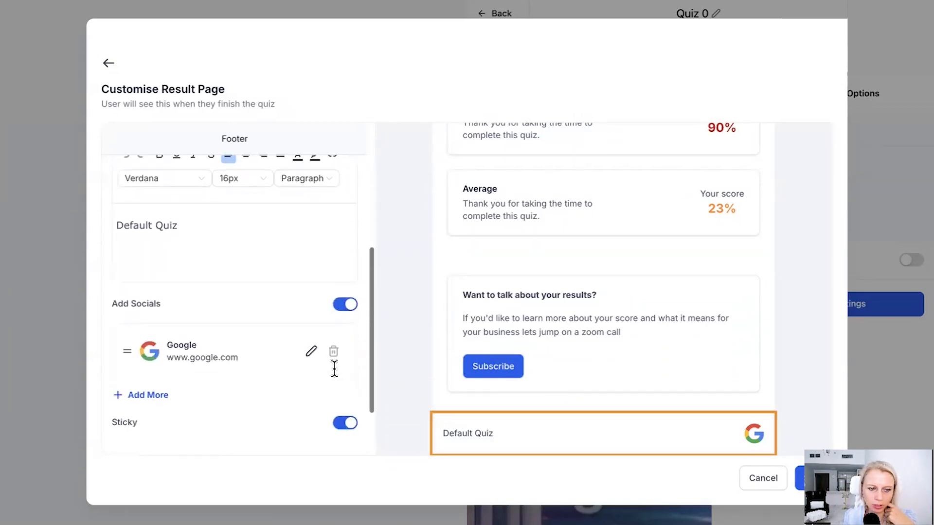